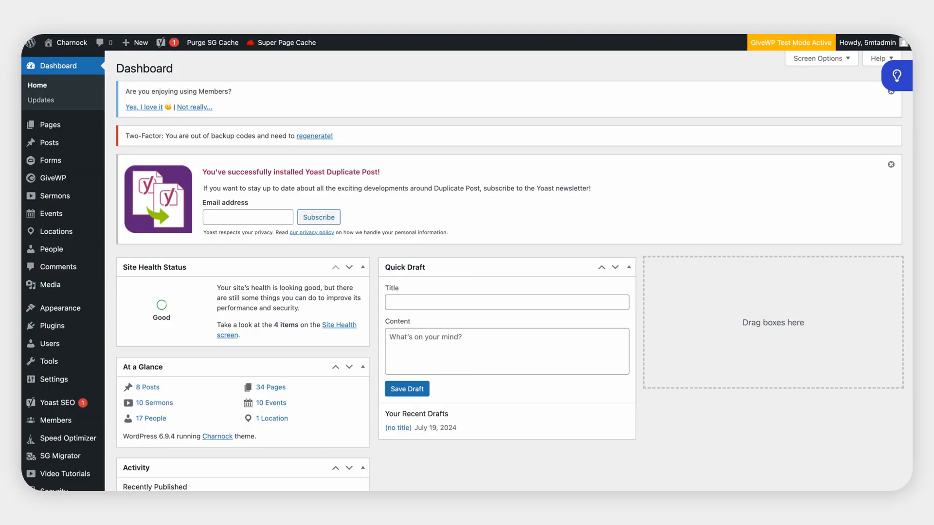
Create a new sermon titled "How Can I Tell if I'm Really Saved?".
mouse_move(52, 198)
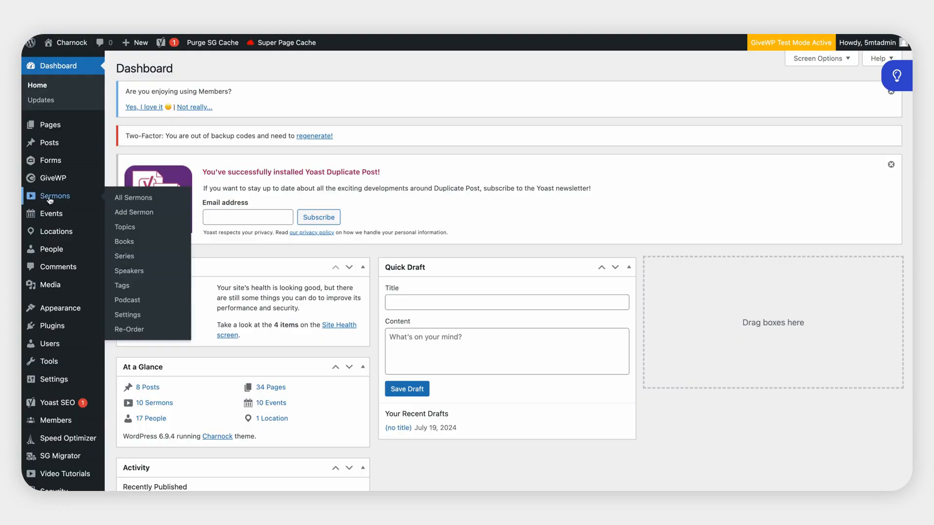
click(49, 197)
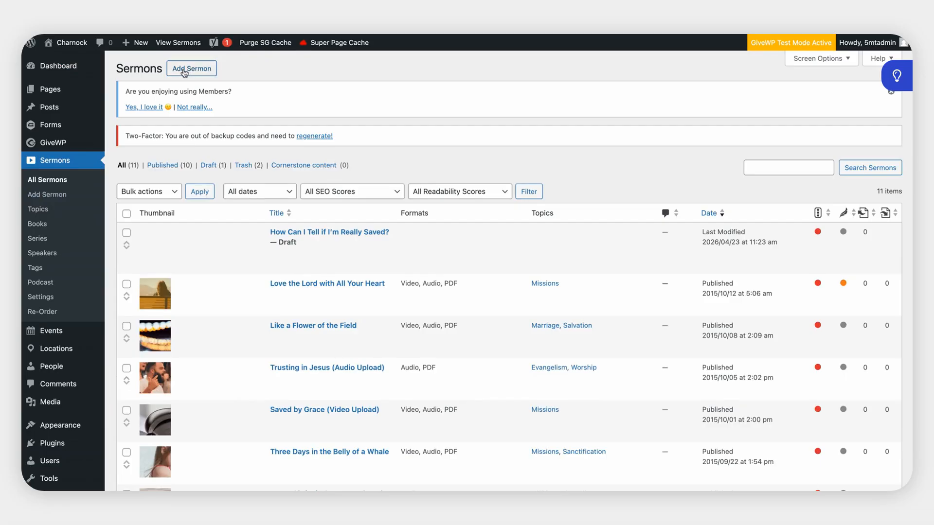
click(184, 72)
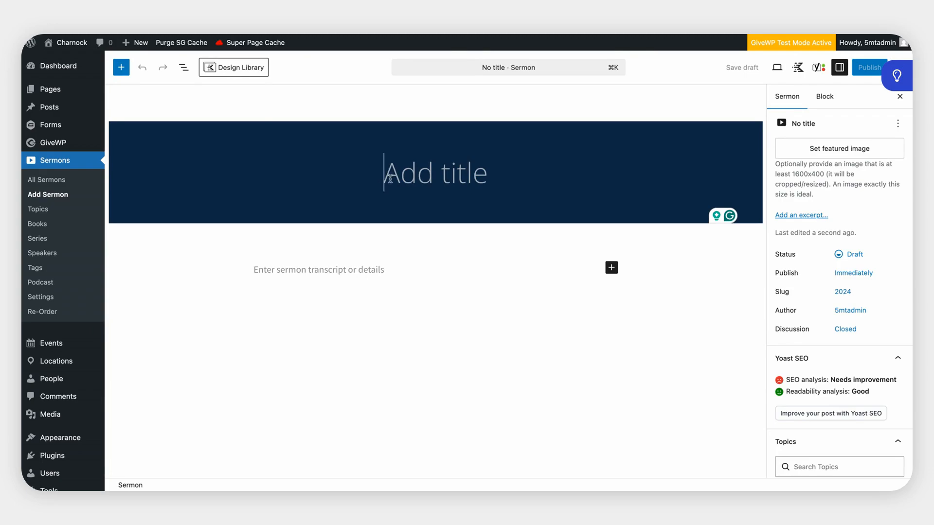
text(How Can I Tell if I'm Really Saved)
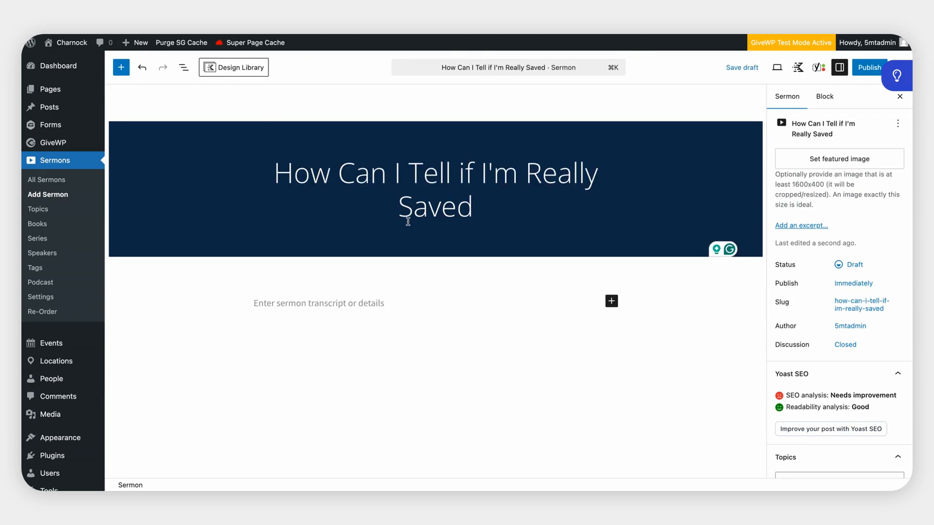
text(?)
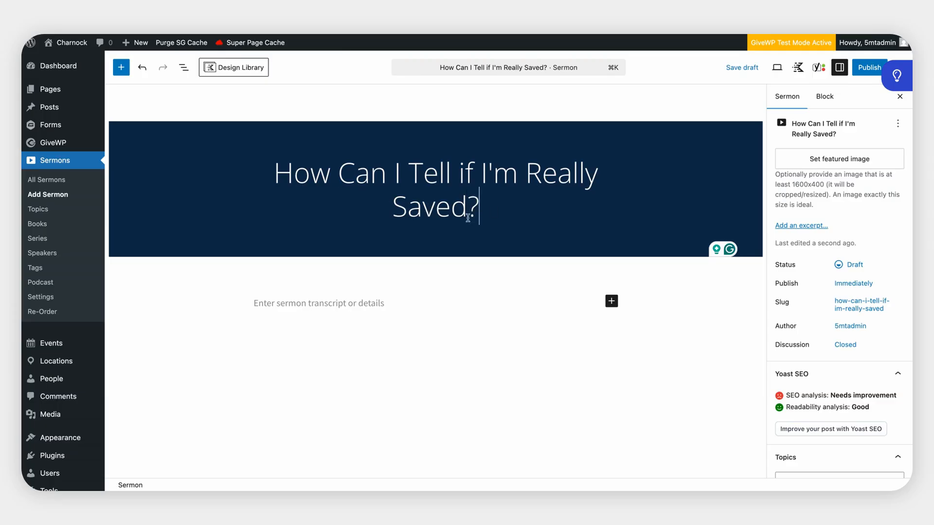
Place the cursor in the sermon's empty body and view the block types that can be added there.
scroll(488, 255, down, 4)
scroll(490, 257, up, 2)
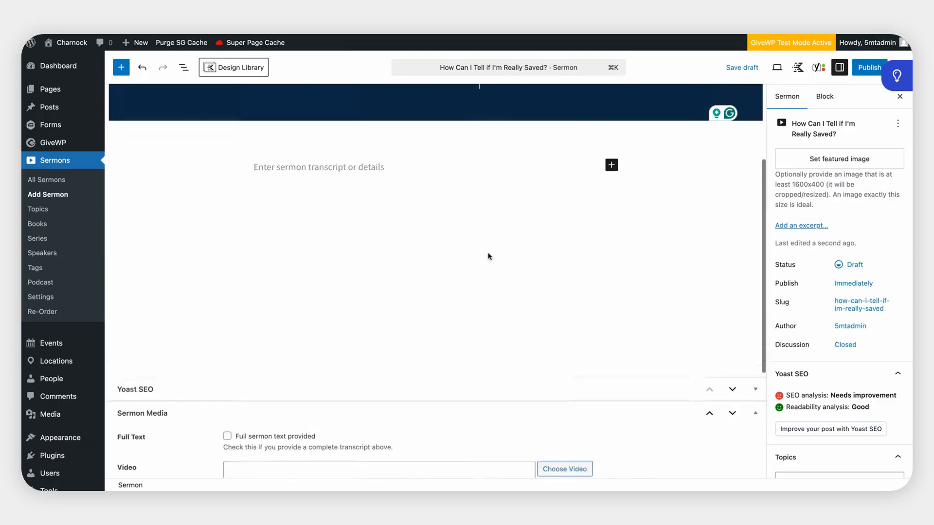
click(343, 195)
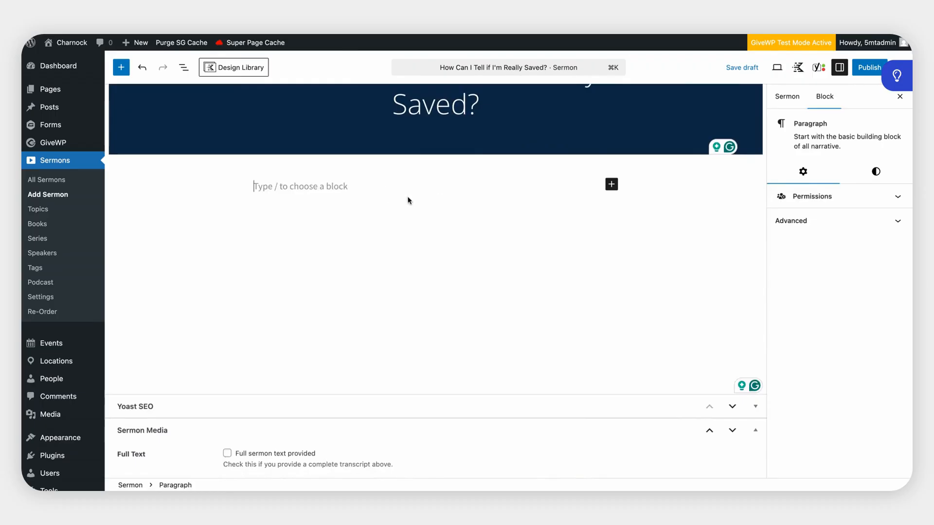
click(611, 186)
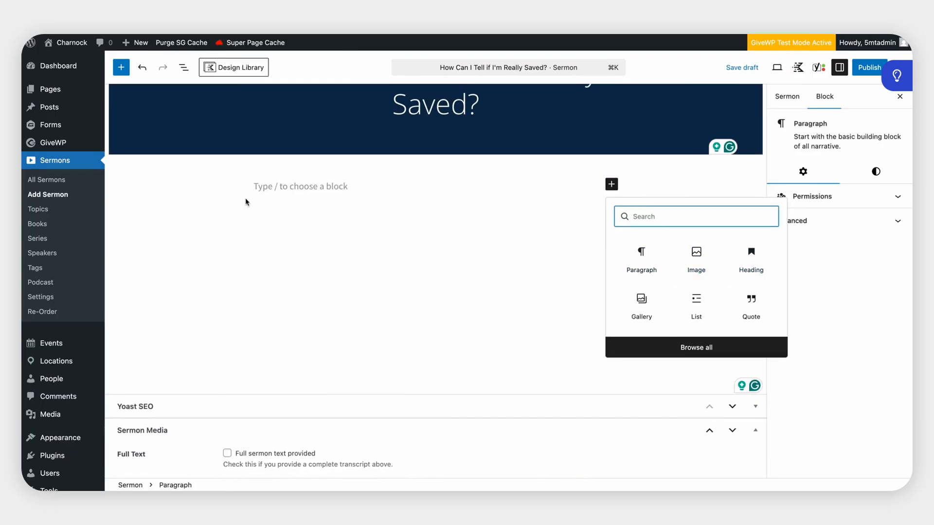
click(335, 188)
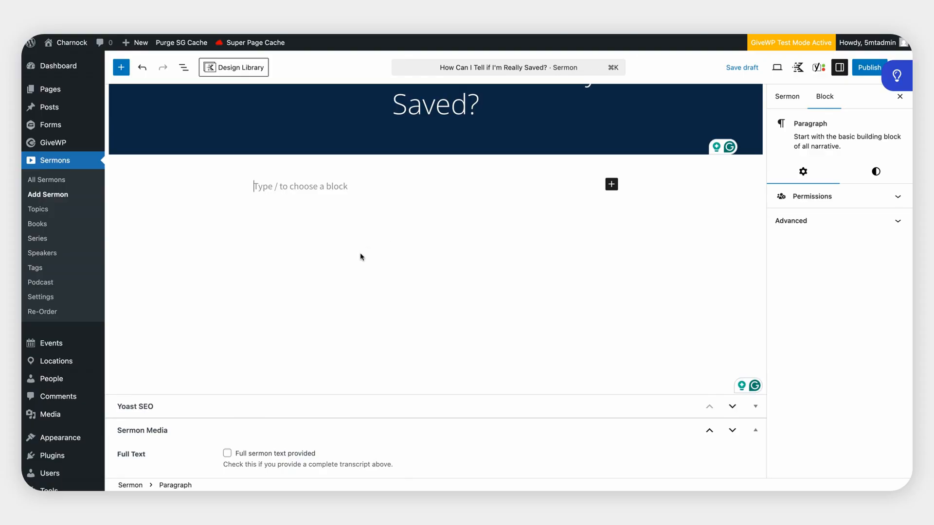
Expand the Yoast SEO section below the sermon body, look through its options, and collapse it again.
scroll(380, 267, down, 5)
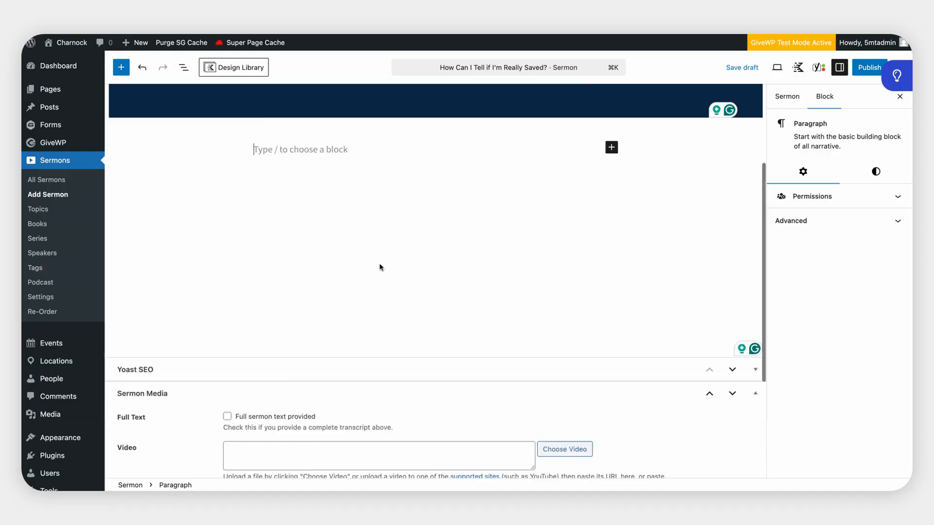
scroll(380, 267, down, 1)
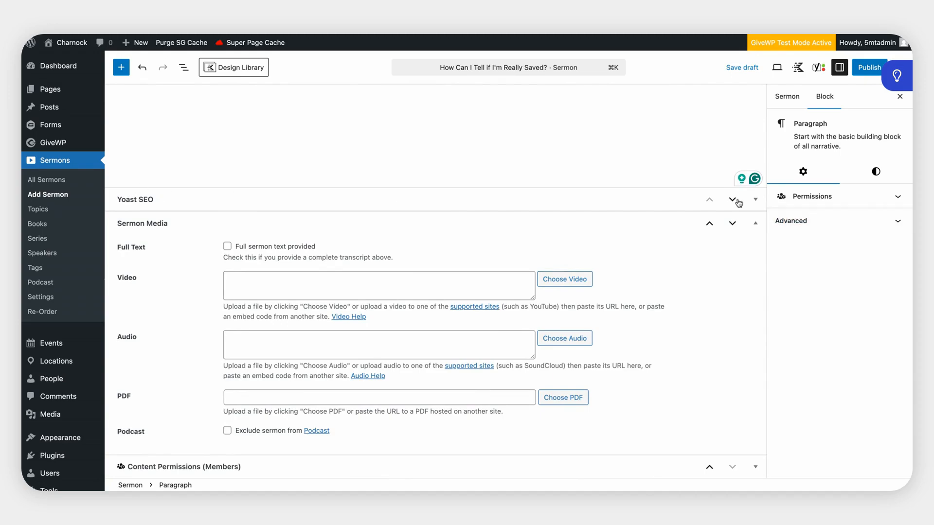
click(755, 200)
scroll(580, 259, down, 5)
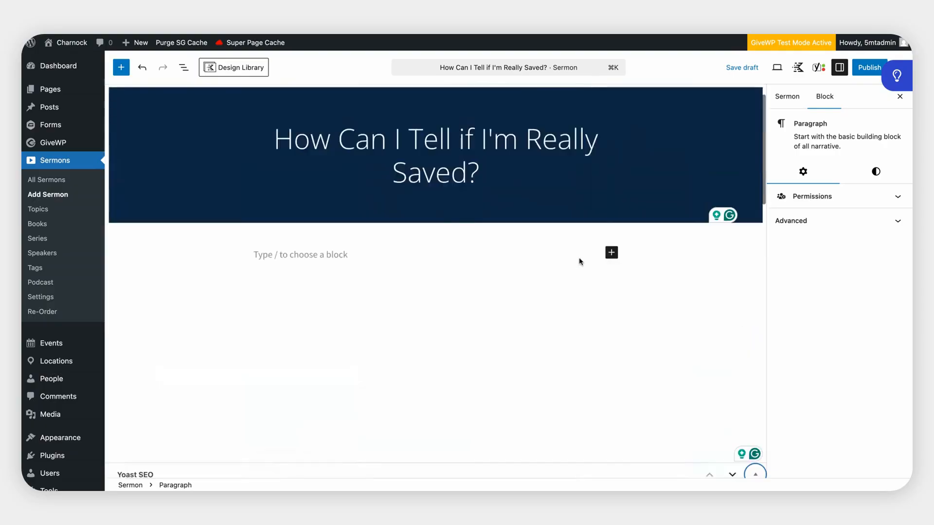
scroll(580, 260, down, 10)
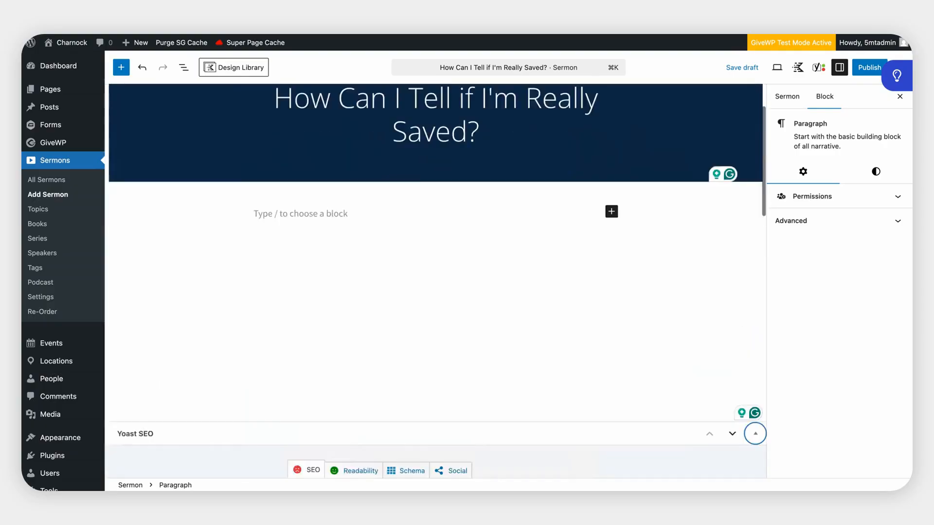
scroll(579, 261, down, 6)
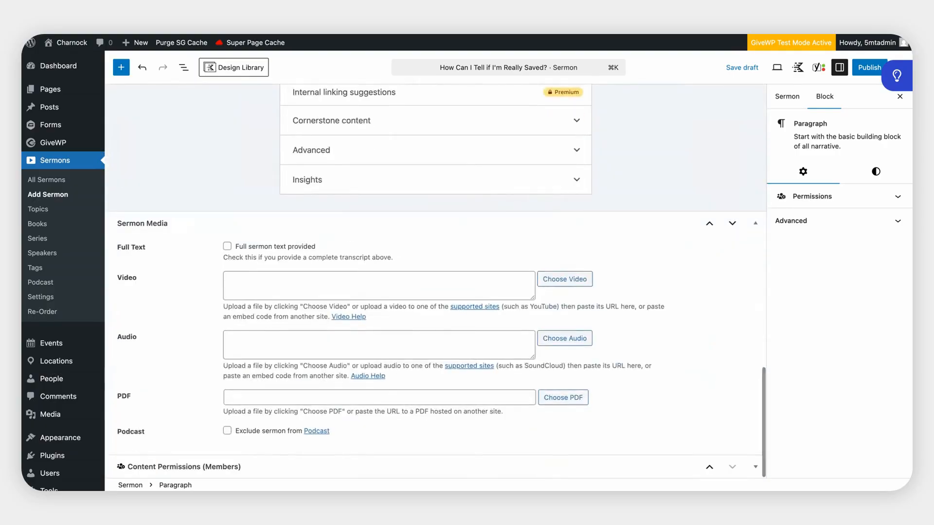
scroll(580, 260, up, 15)
drag(754, 351, 756, 234)
click(755, 231)
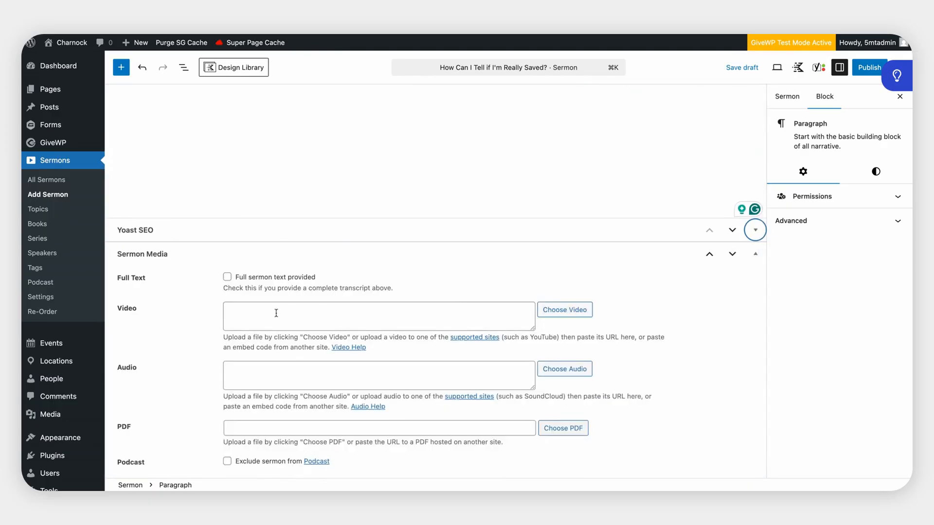
Go through the Video, Audio and PDF fields of the Sermon Media section.
scroll(276, 313, down, 2)
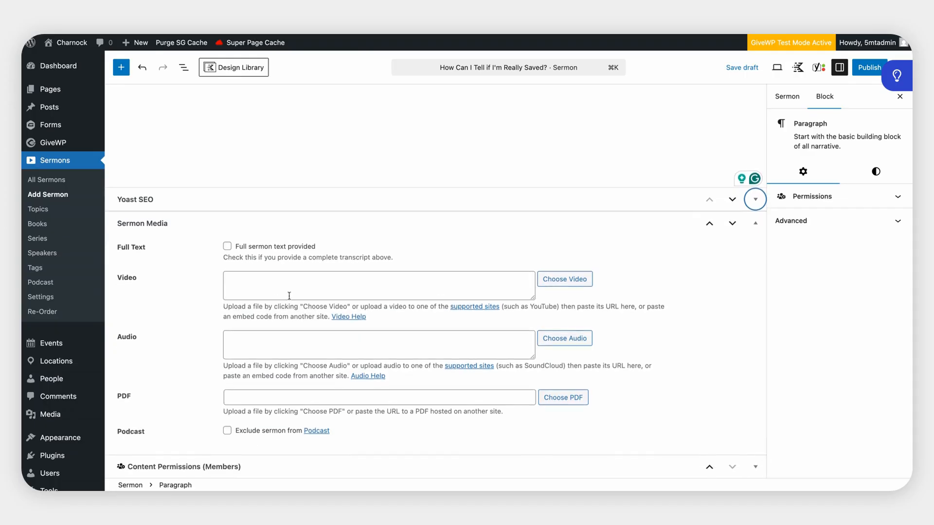
click(260, 283)
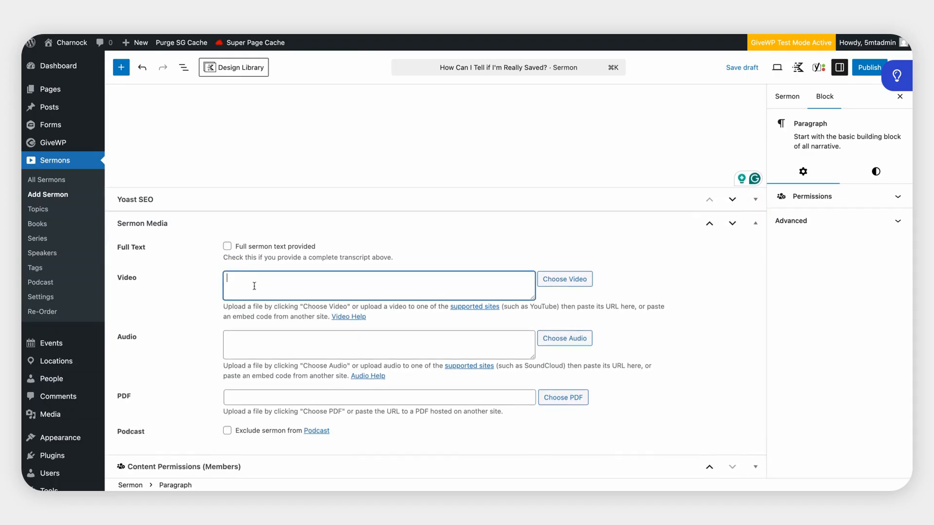
click(258, 343)
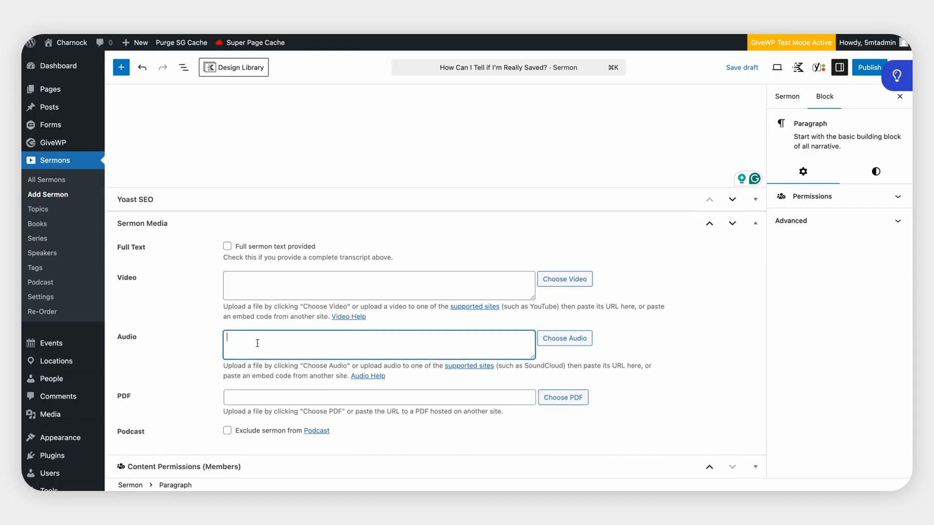
click(262, 398)
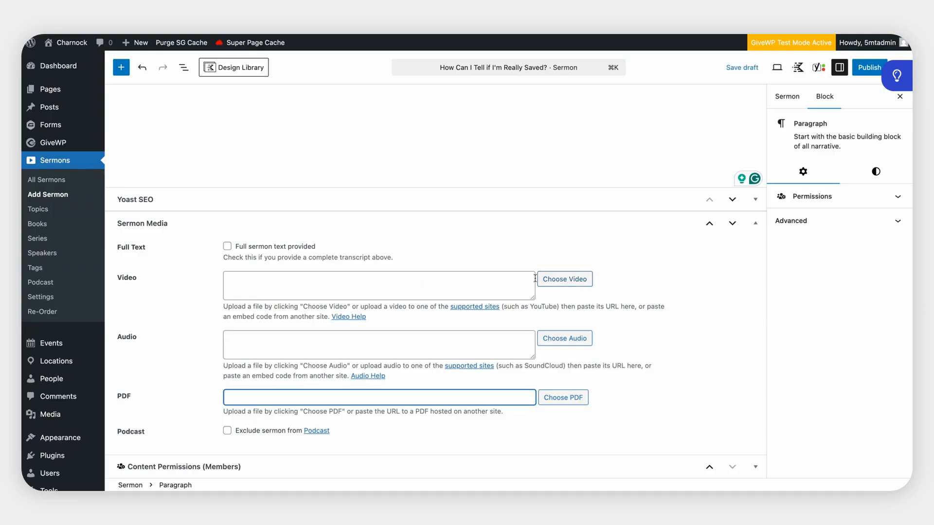
Examine the file upload options for the sermon's video and PDF, closing each chooser without selecting a file.
click(560, 284)
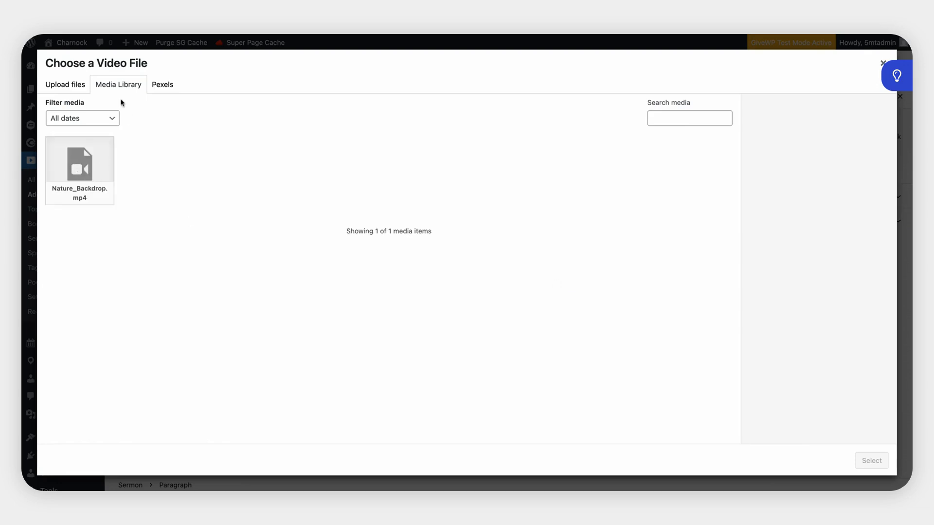
click(62, 87)
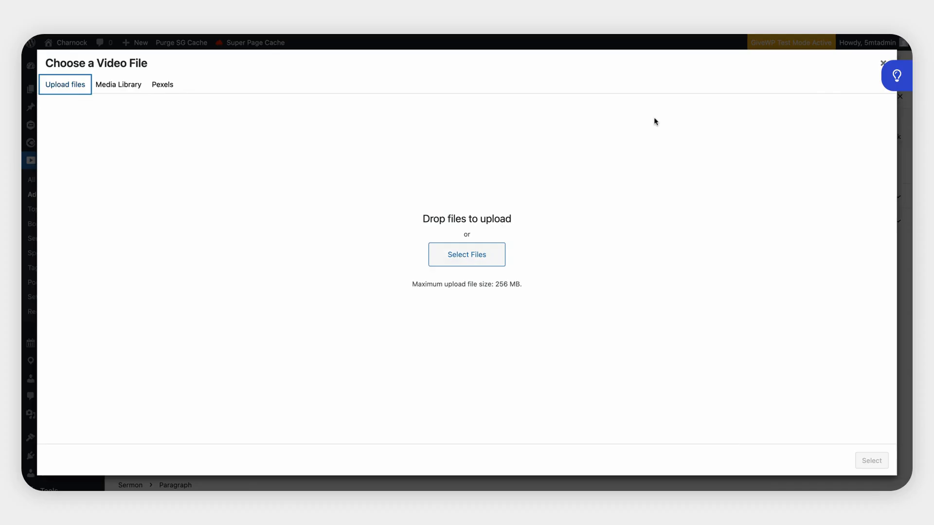
click(880, 61)
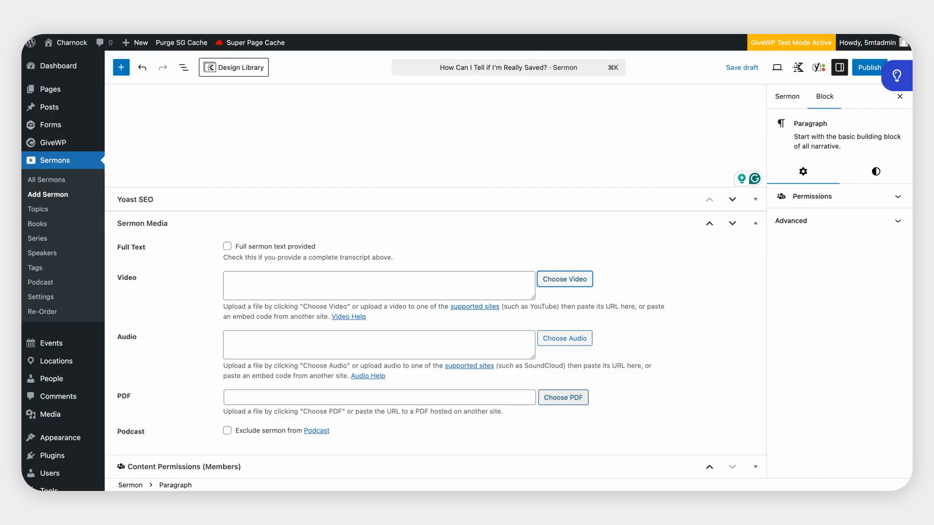
click(564, 397)
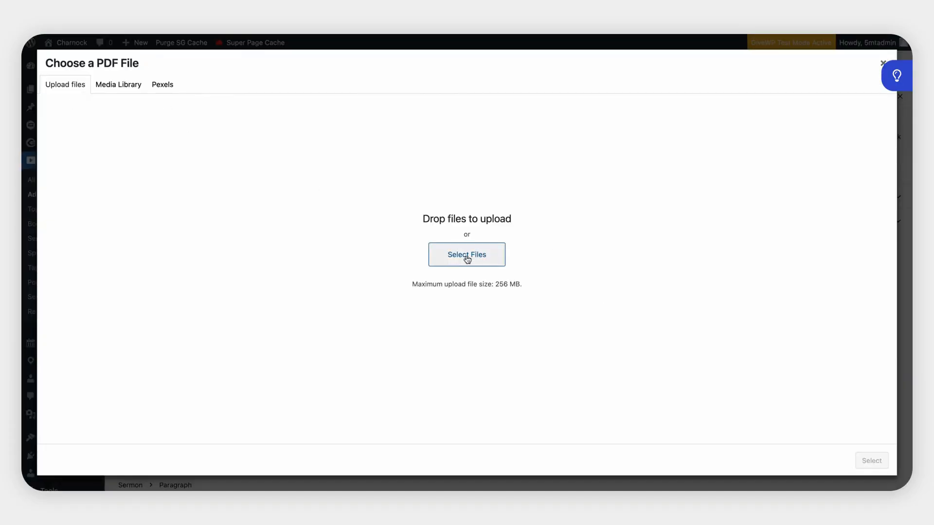
click(882, 63)
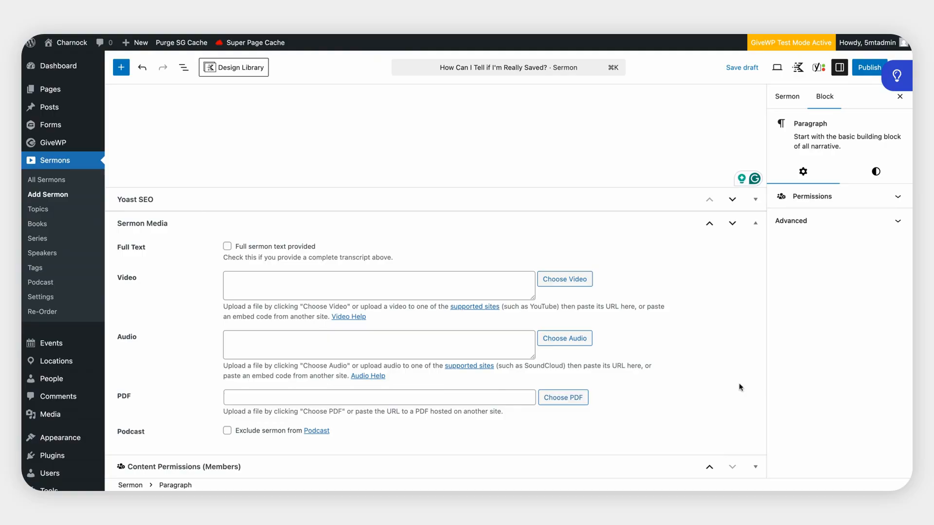
click(370, 286)
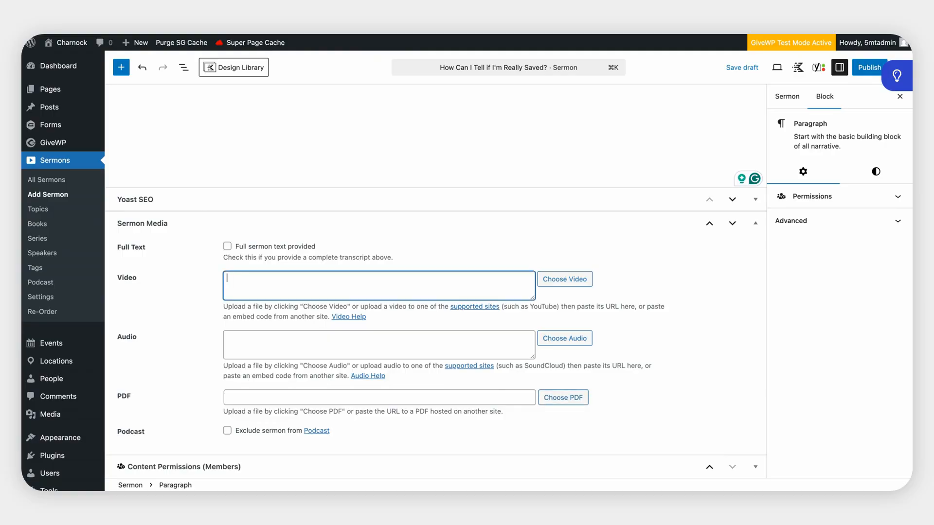
text(https://youtu.be/4jTApS8uUSg?si=_G-g3a_3yXI28_GI)
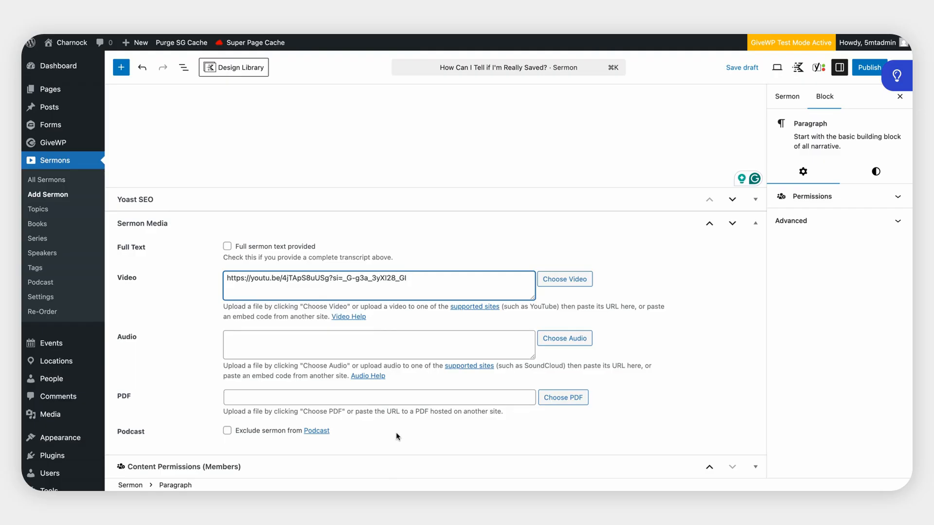
click(737, 384)
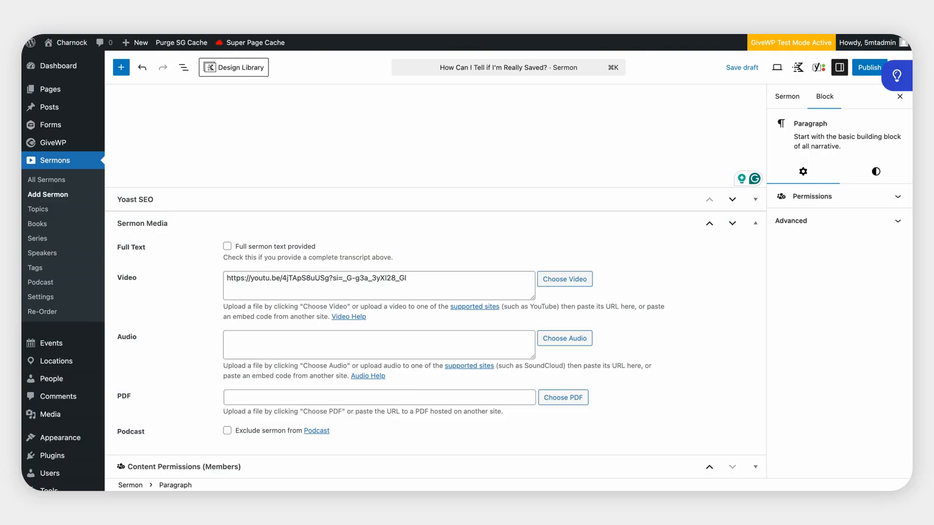
click(407, 279)
In the sermon's settings, set the open Bible image bible-redCover-2-scaled-1.jpg from the media library as the featured image.
click(840, 67)
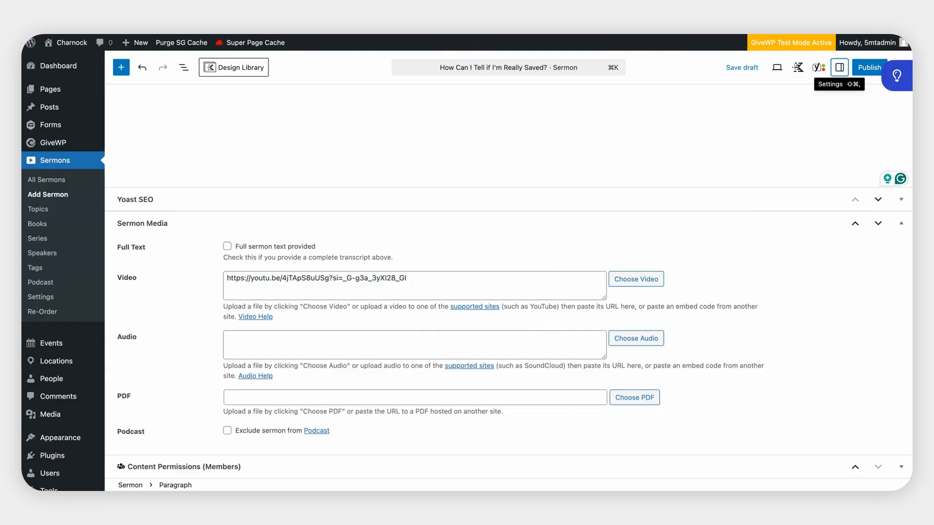
click(840, 67)
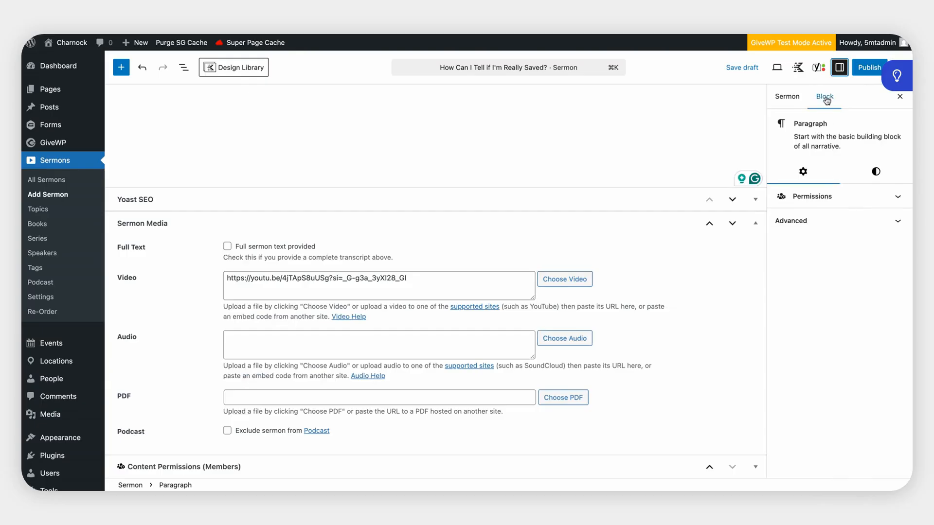
click(783, 99)
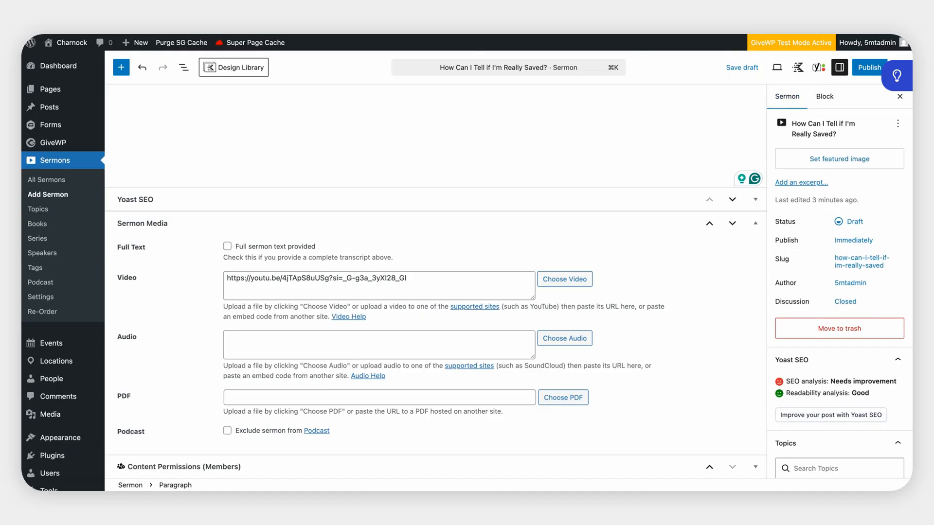
click(839, 159)
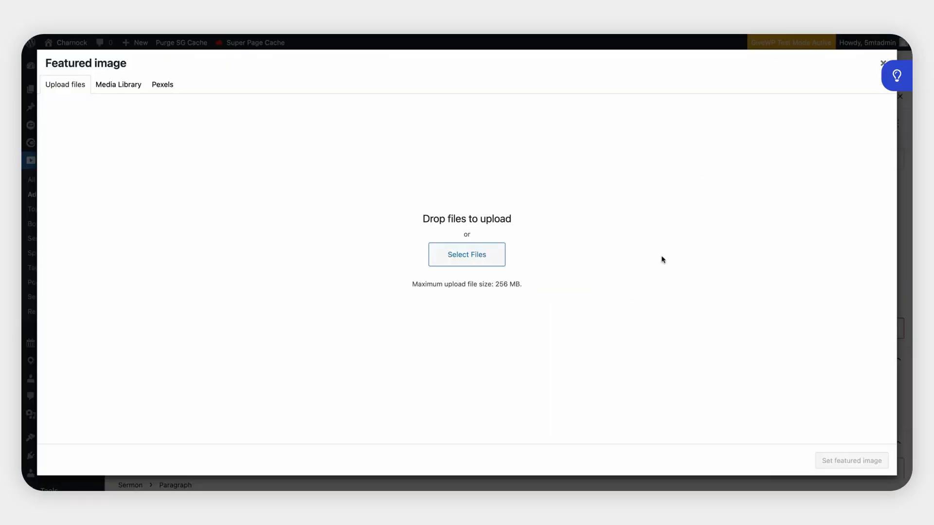
click(115, 86)
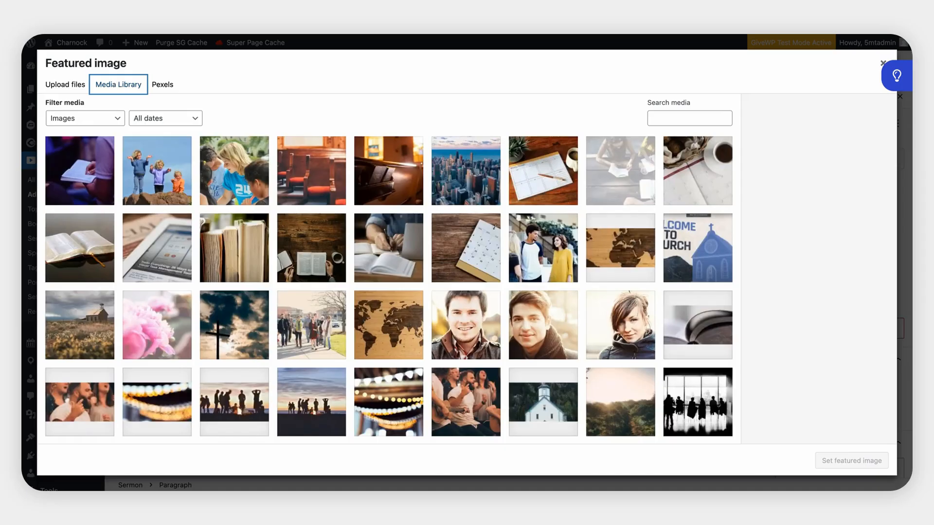
click(82, 257)
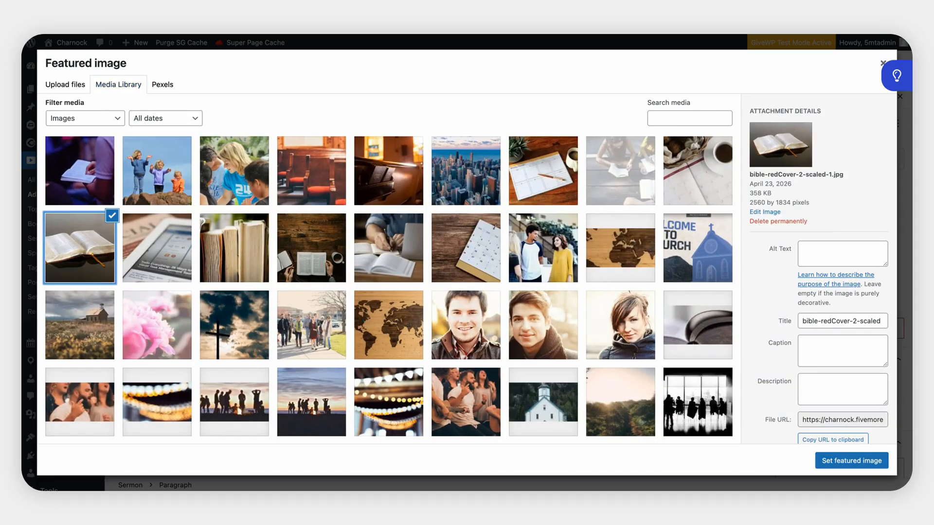
click(846, 465)
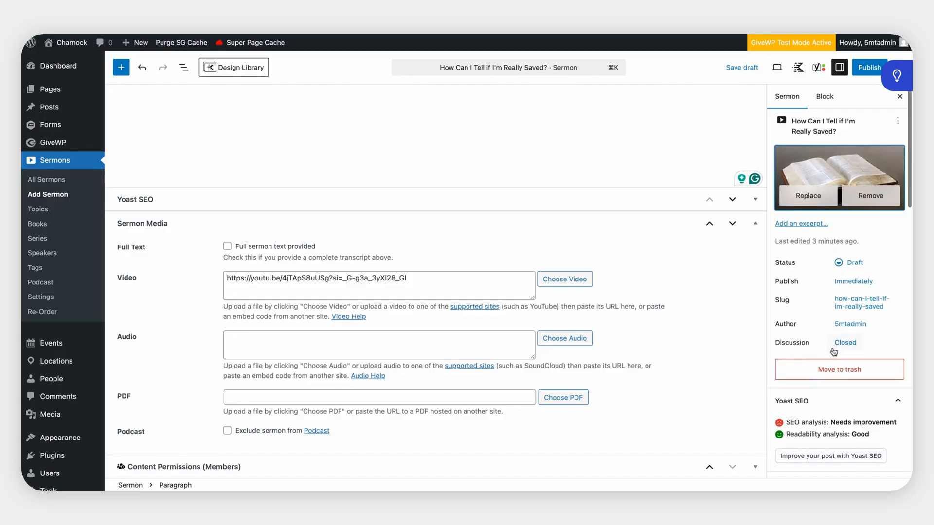
scroll(834, 355, down, 3)
scroll(832, 349, up, 2)
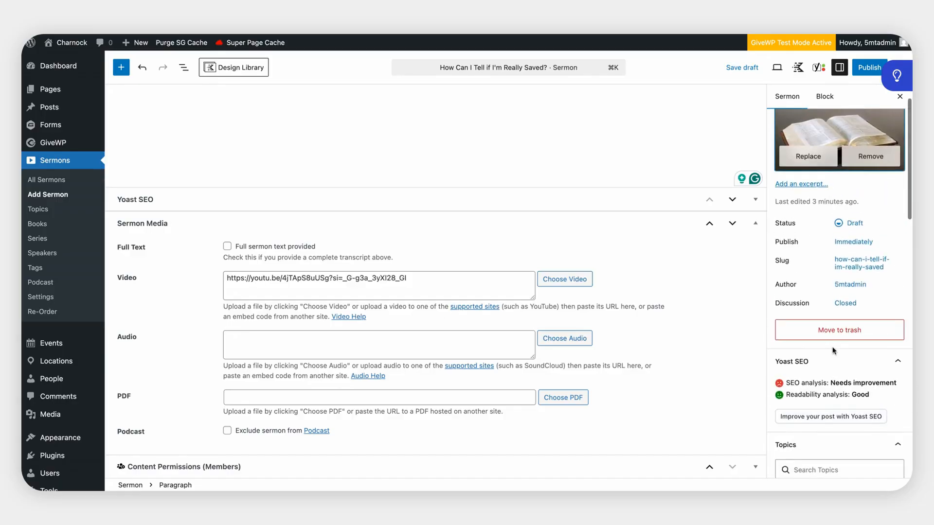
Set the sermon's publish date to April 19, 2026.
click(853, 246)
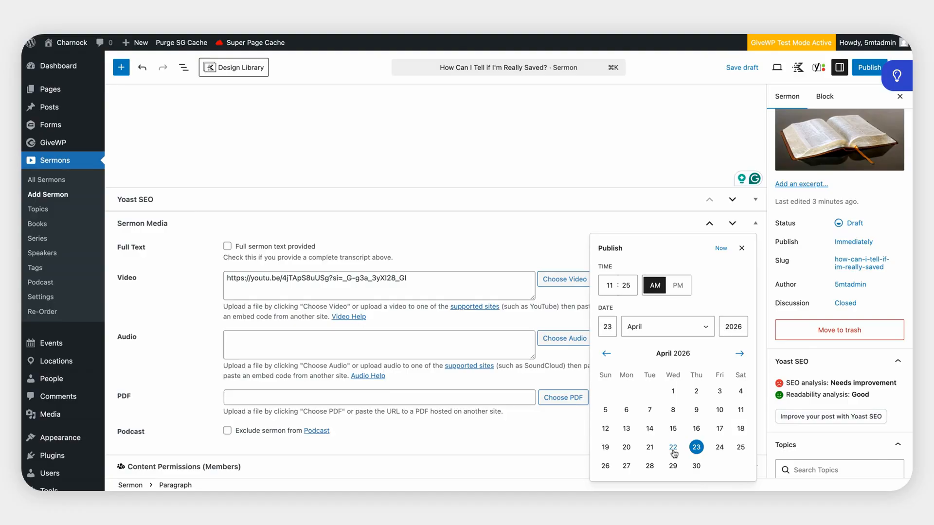
click(605, 451)
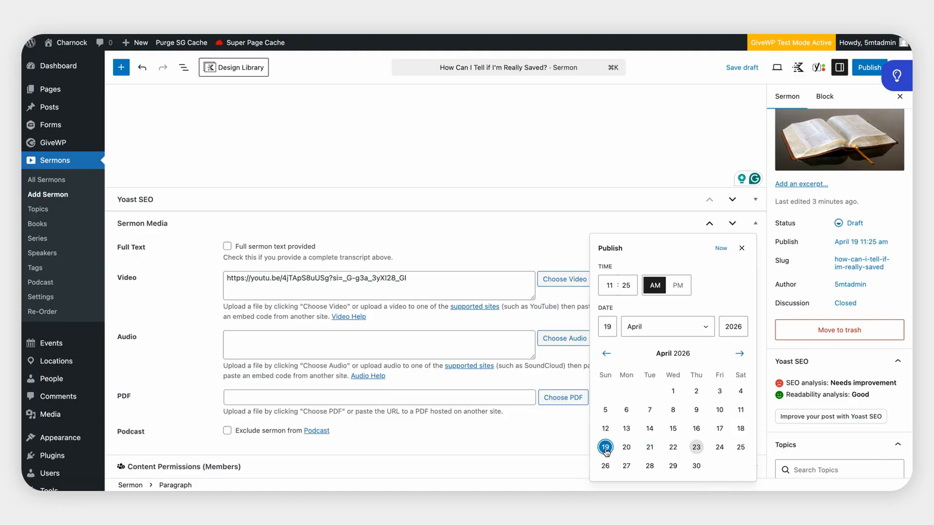
click(819, 247)
Collapse the Topics section and assign the sermon to the book of John.
scroll(818, 257, down, 3)
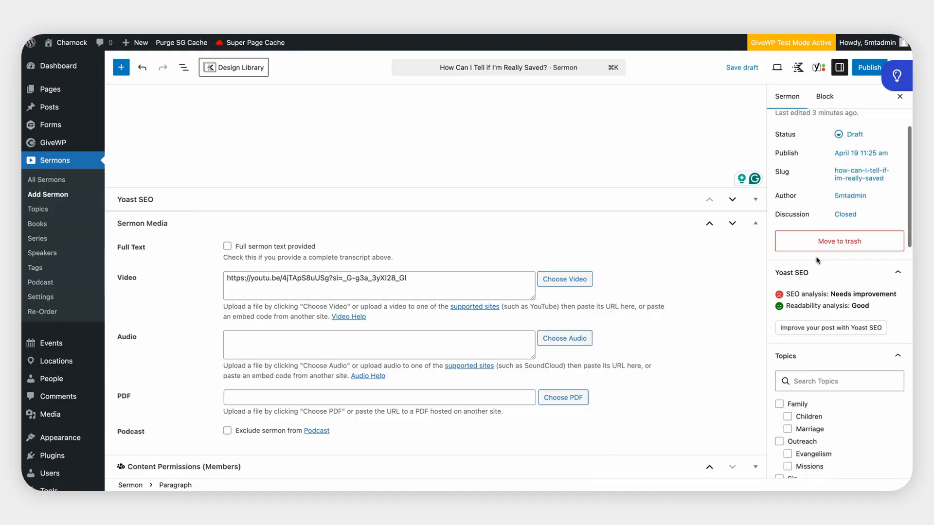
scroll(818, 260, down, 2)
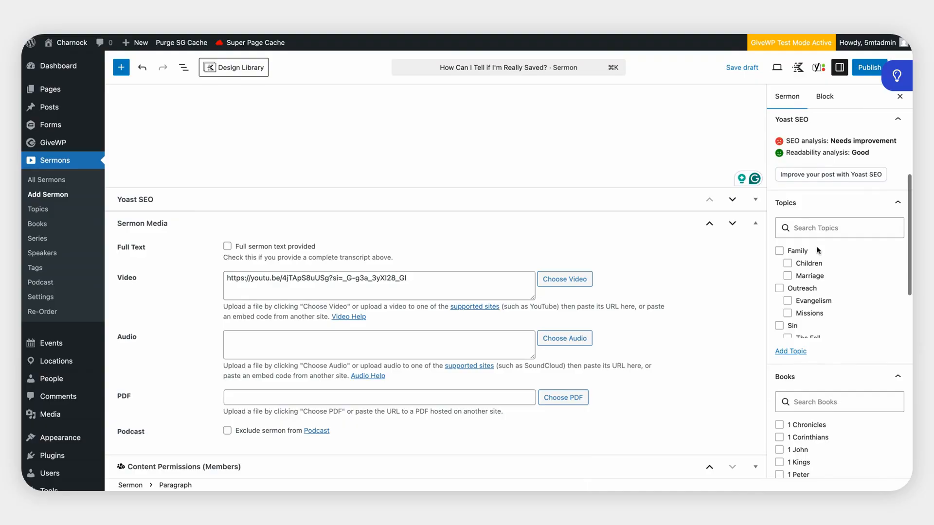
click(827, 203)
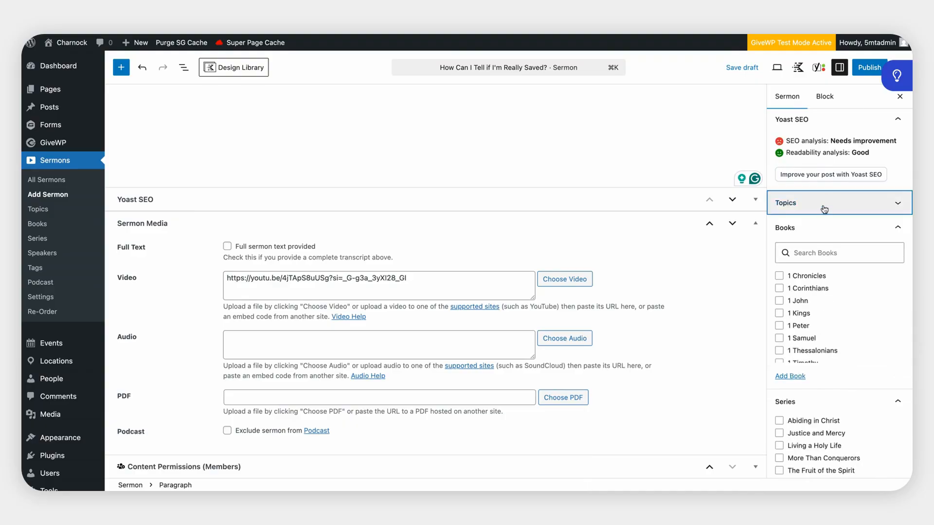
click(825, 204)
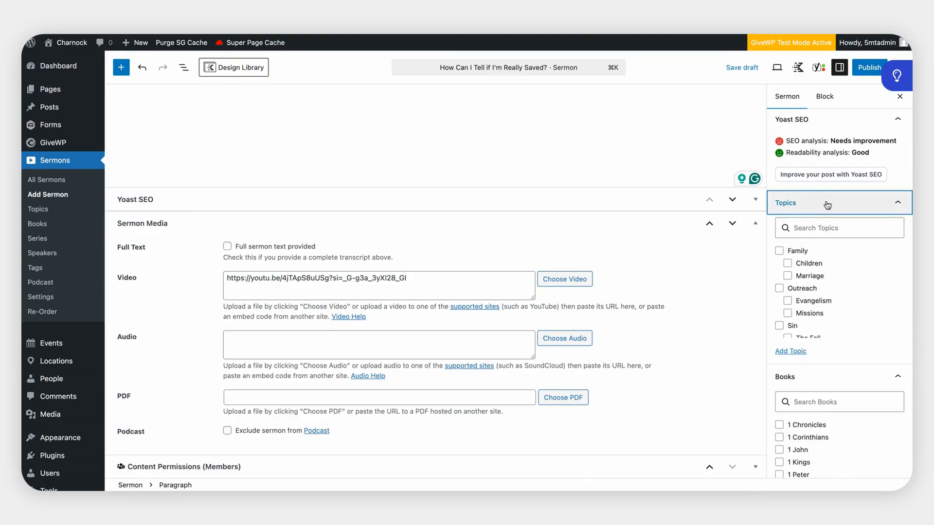
click(827, 205)
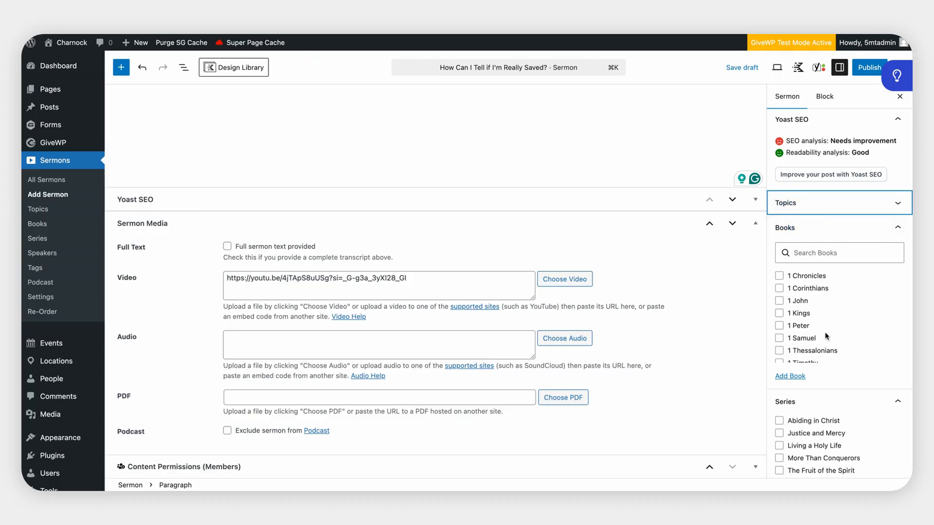
scroll(826, 331, down, 3)
scroll(825, 332, down, 3)
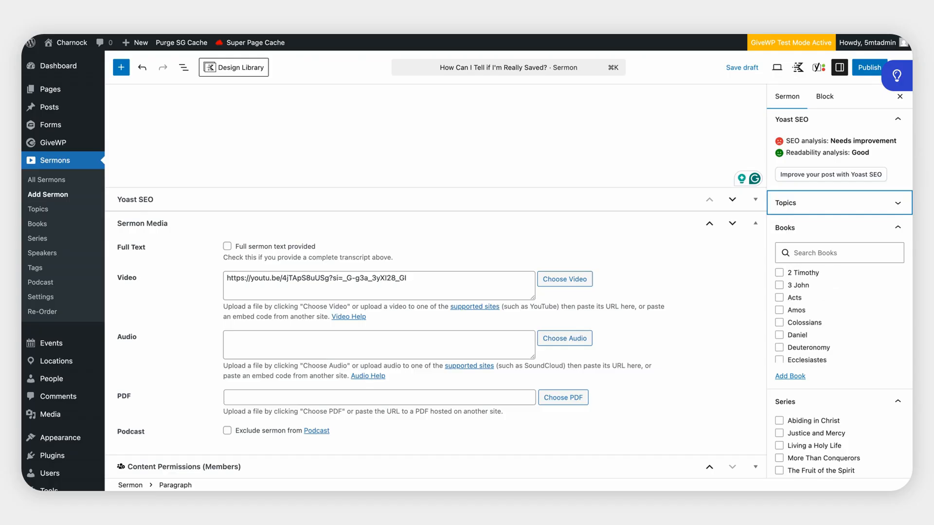
scroll(826, 332, down, 5)
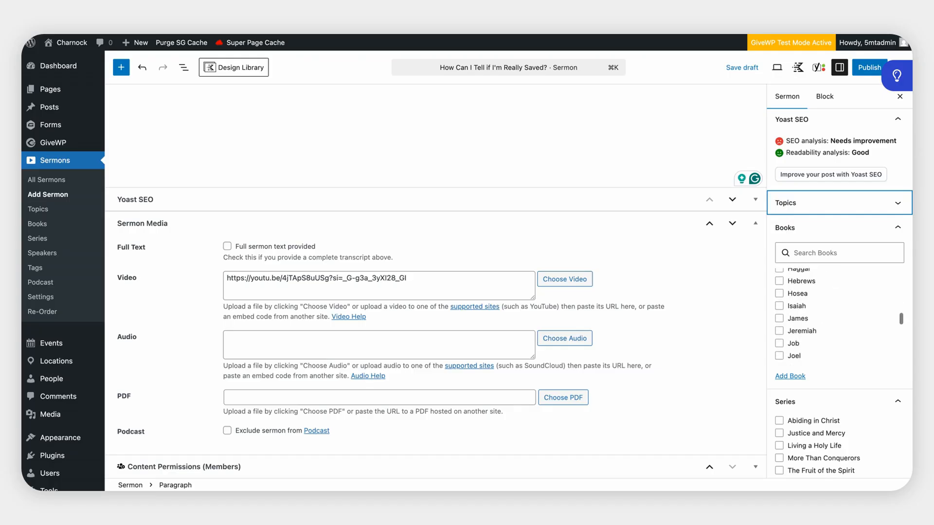
scroll(825, 316, down, 4)
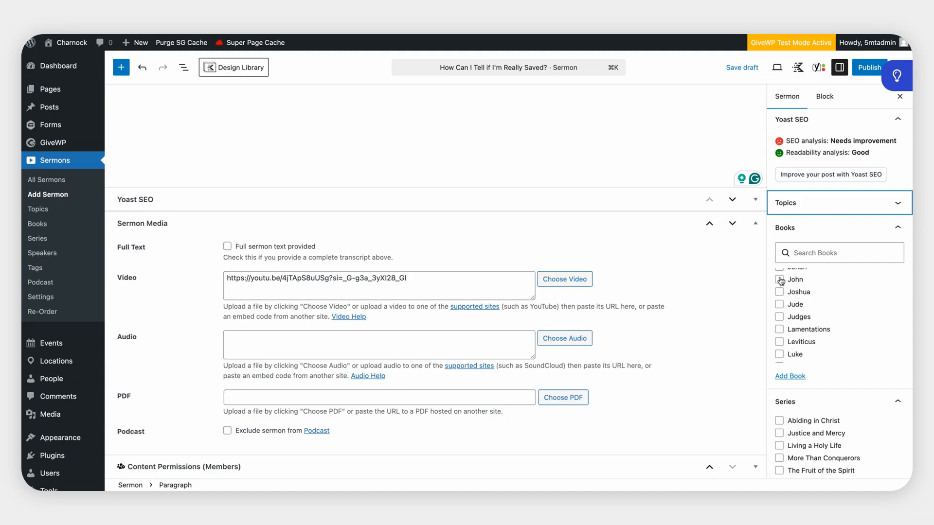
click(780, 280)
Look through the Series options and open the form for adding a new series.
scroll(856, 337, down, 2)
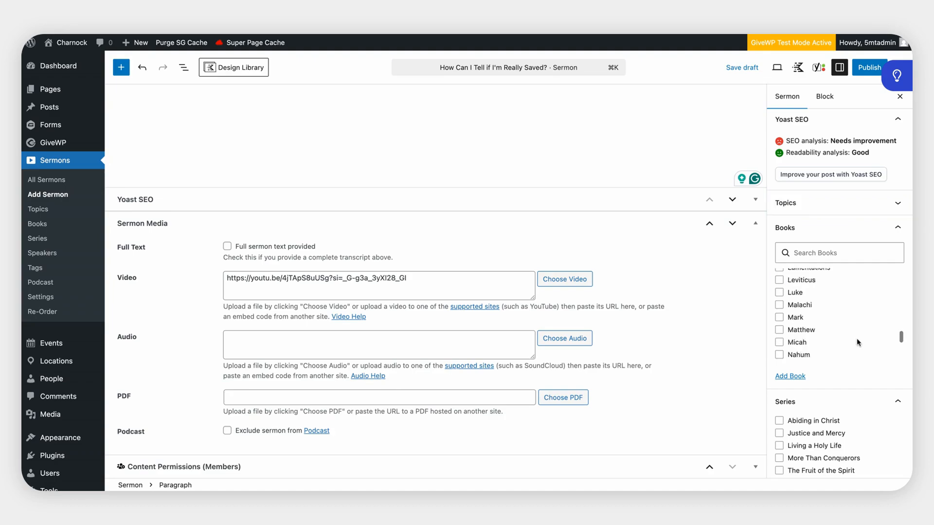
scroll(857, 342, down, 5)
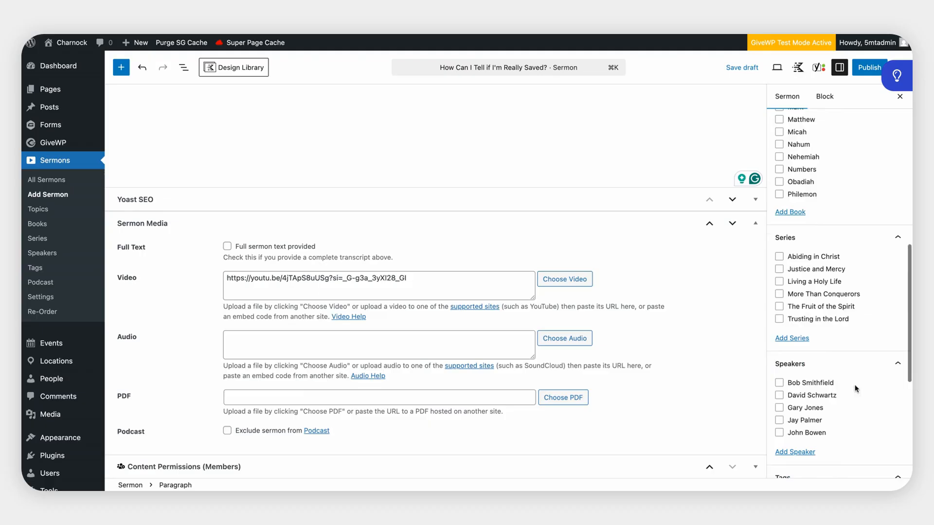
scroll(856, 390, down, 1)
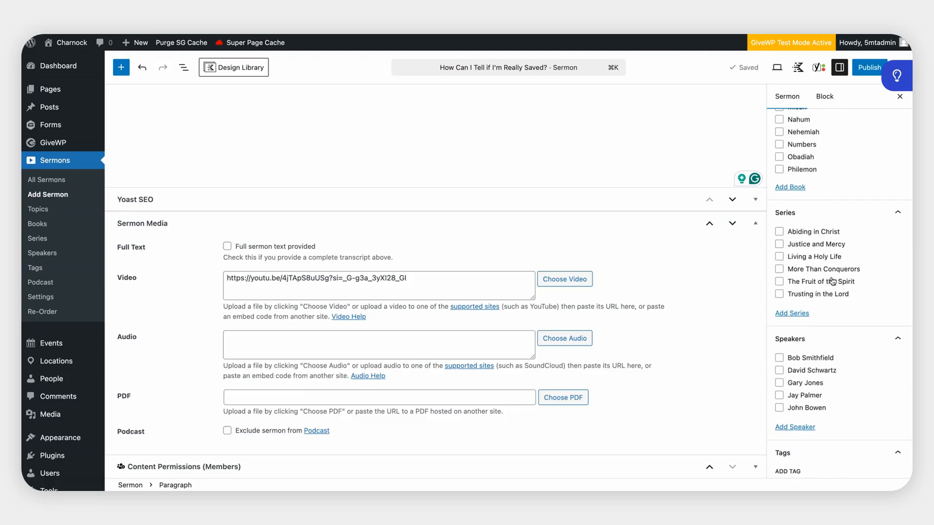
scroll(833, 281, down, 2)
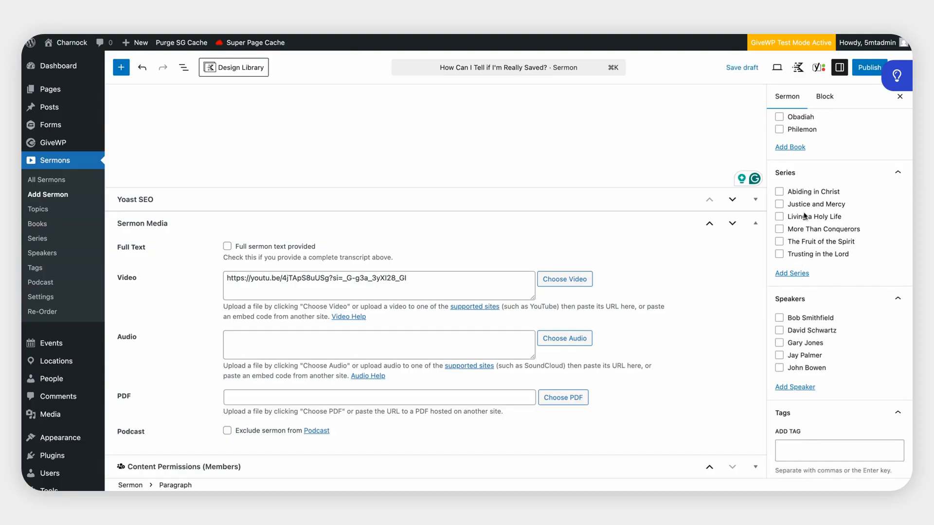
click(793, 274)
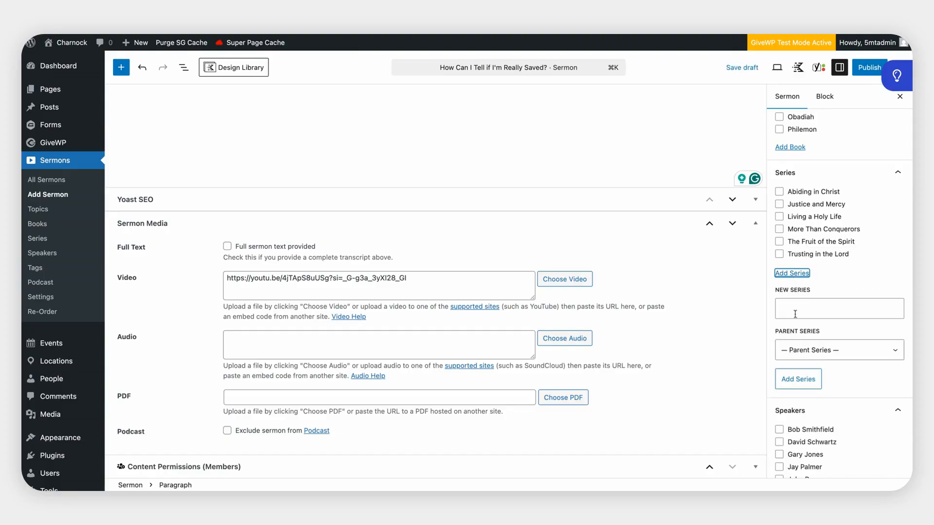
click(796, 314)
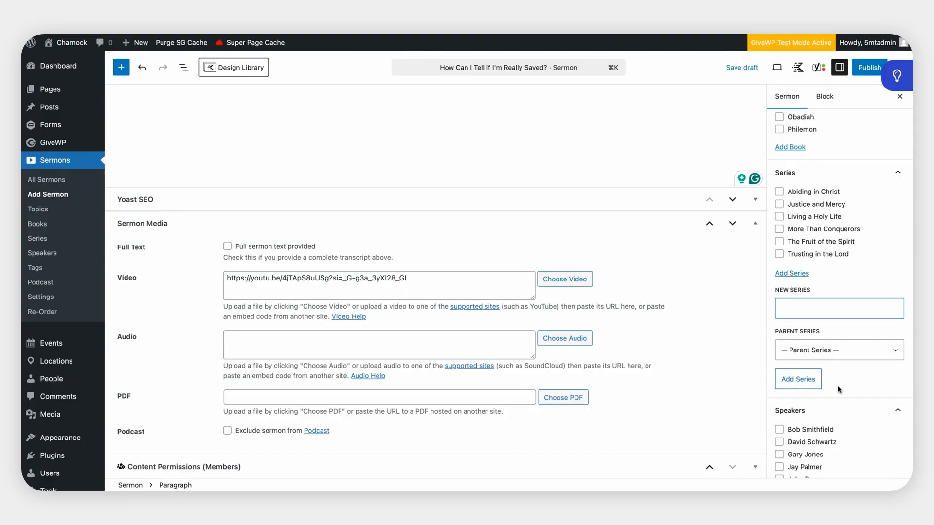
Add John Piper as a new speaker for the sermon.
scroll(837, 386, down, 3)
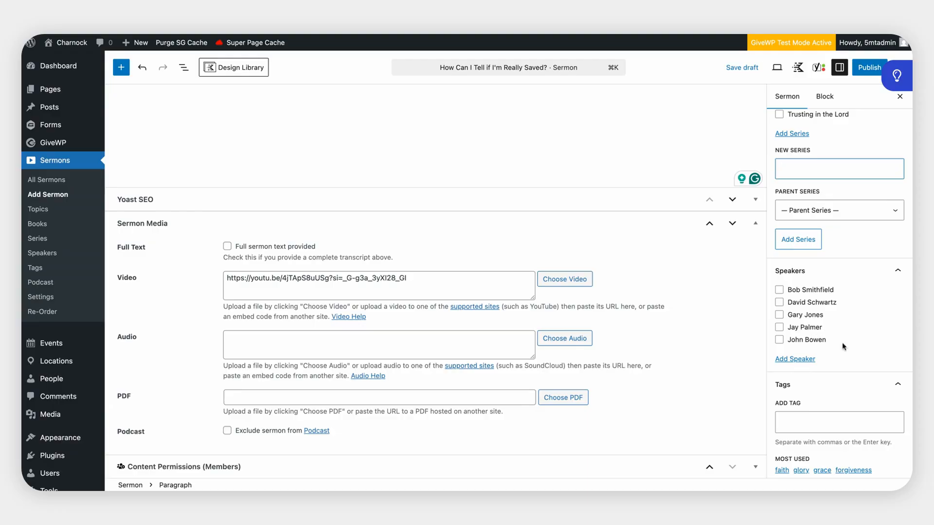
click(798, 360)
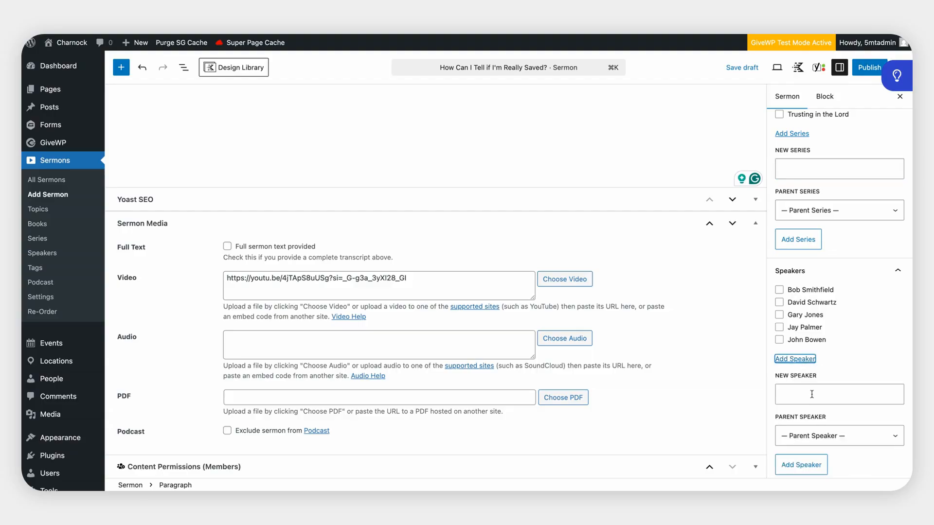
click(811, 394)
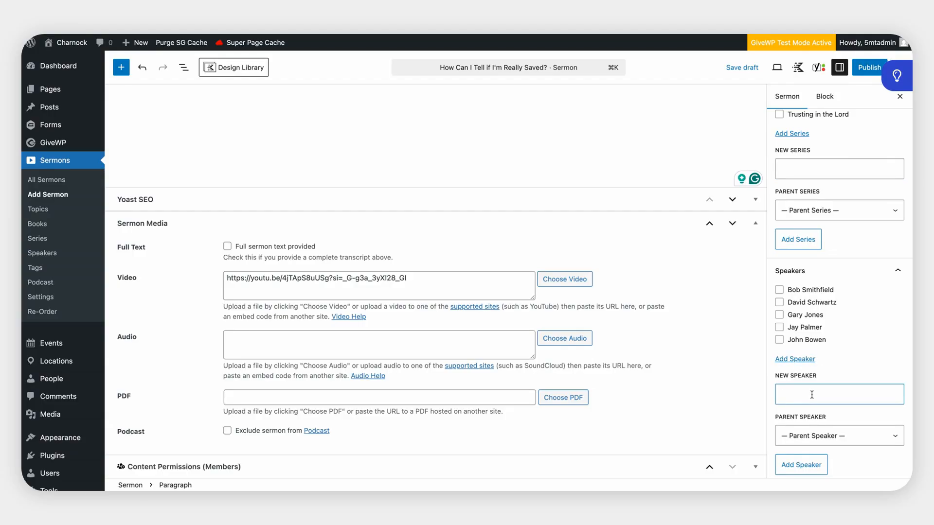
text(John Piper)
scroll(862, 400, down, 3)
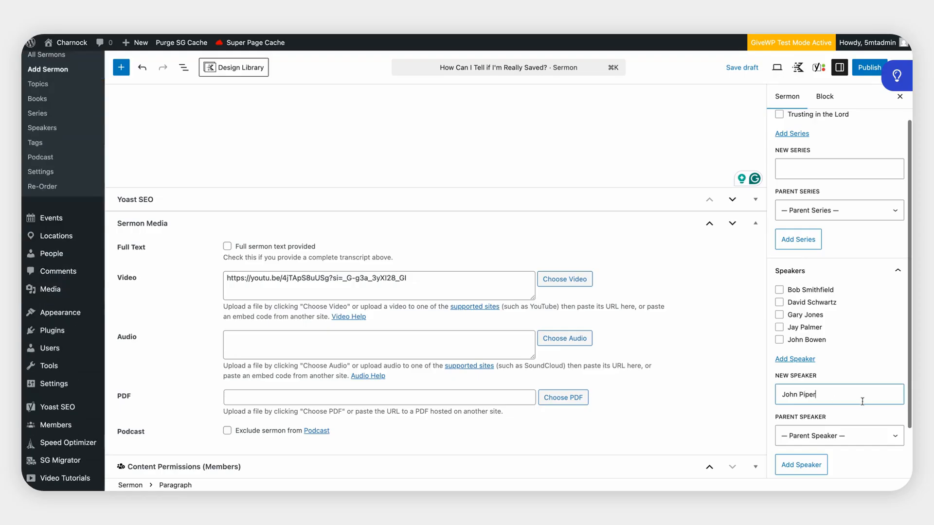
click(796, 472)
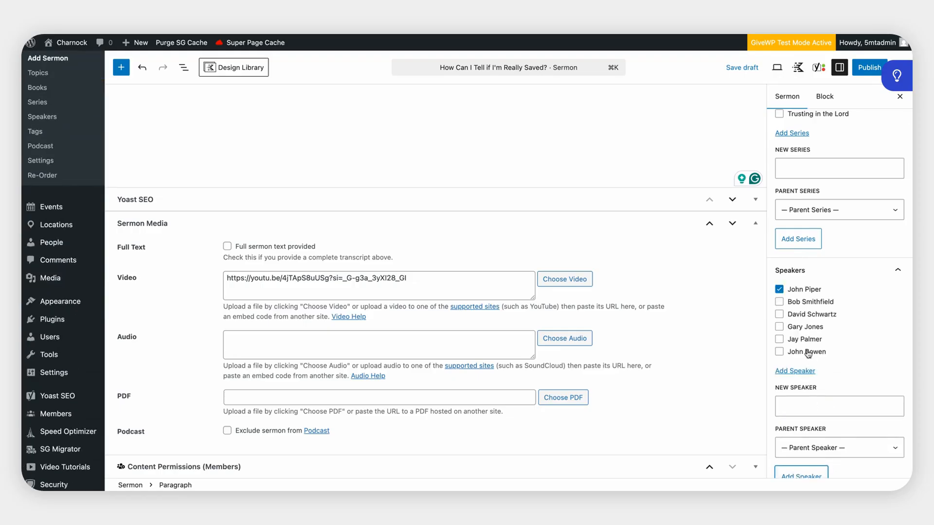
Add the most-used tag salvation to the sermon.
scroll(822, 341, down, 3)
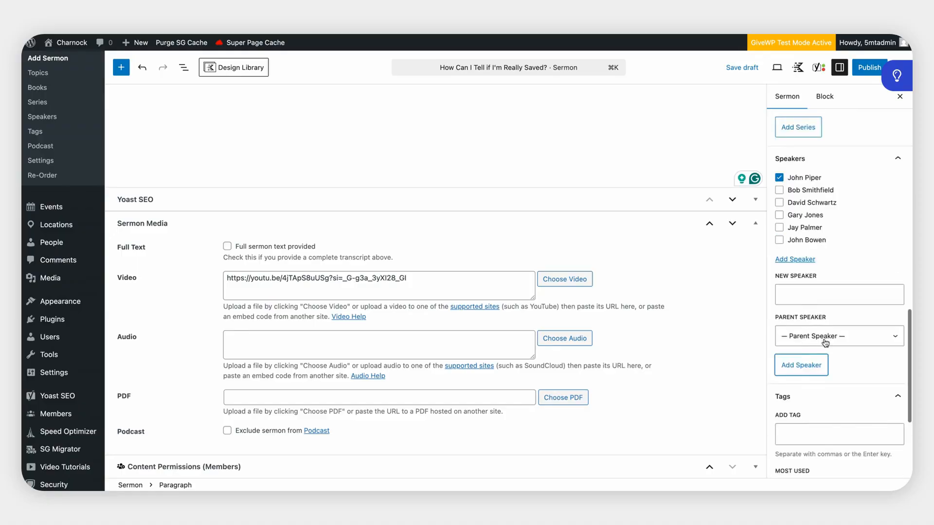
click(822, 383)
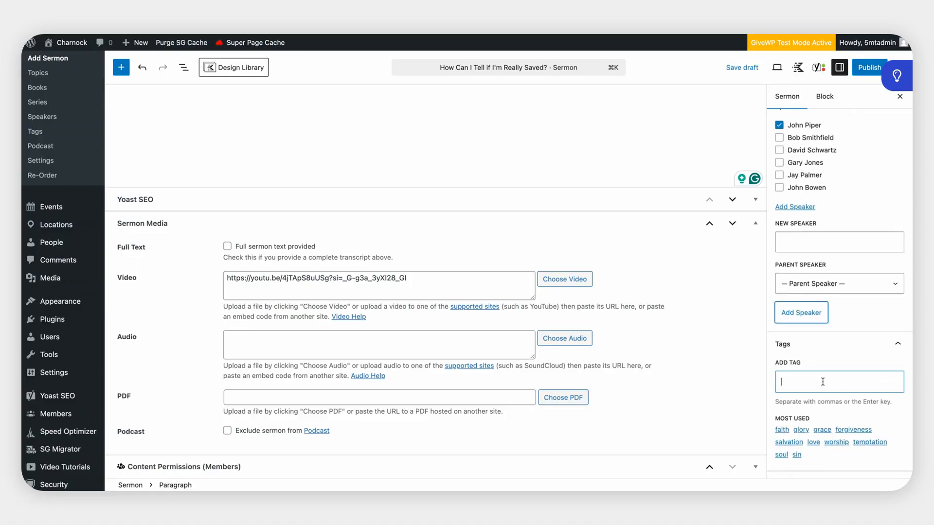
scroll(822, 382, down, 2)
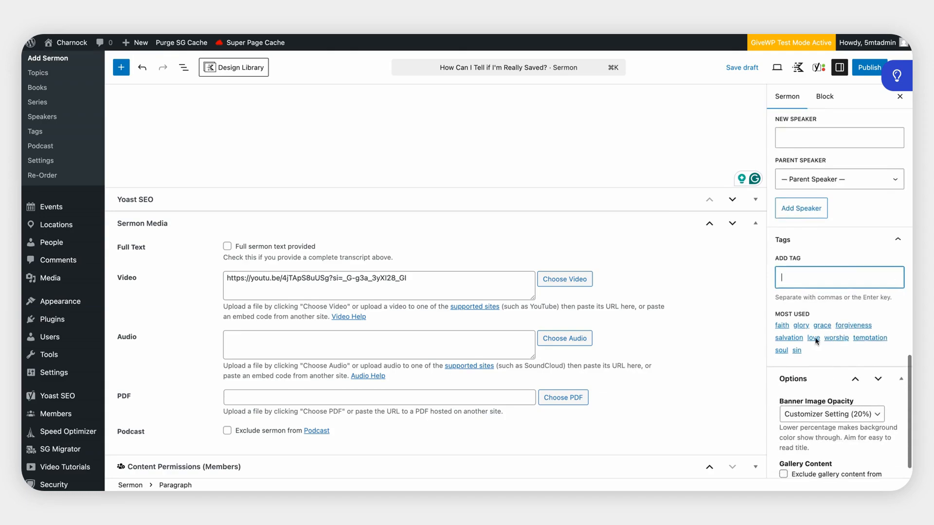
click(788, 338)
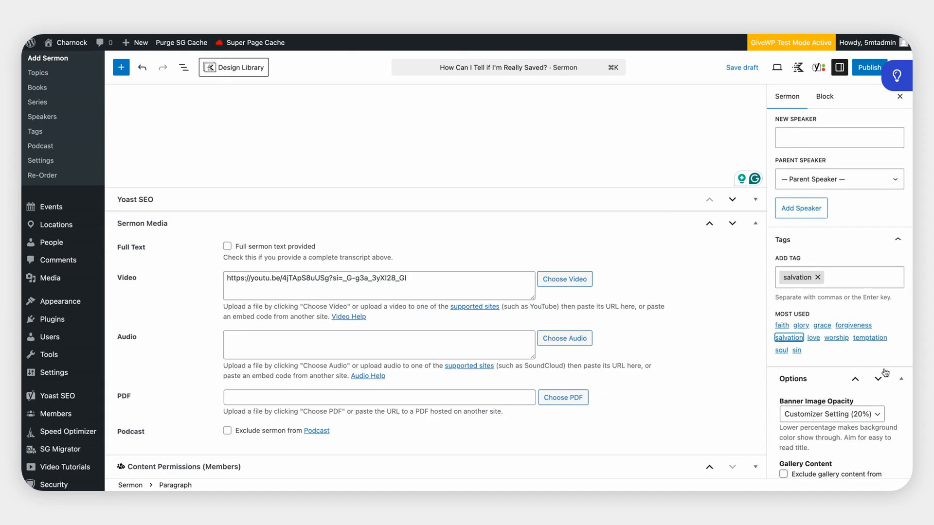
scroll(839, 351, down, 1)
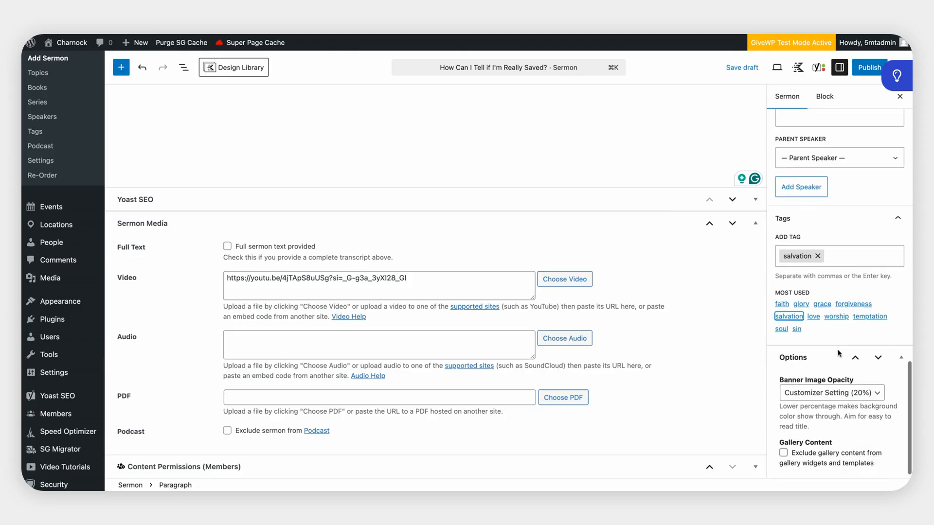
Go back over the sermon's settings and preview the sermon in a new tab.
scroll(839, 351, up, 10)
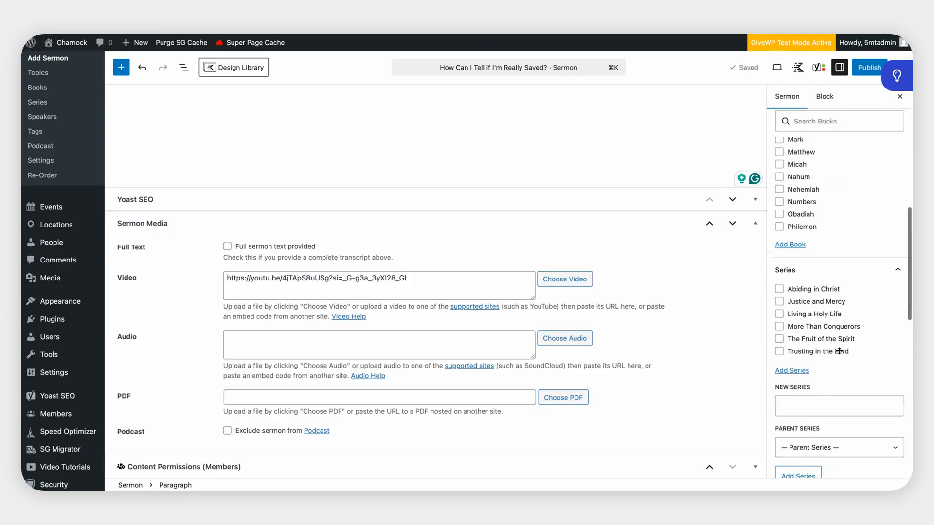
scroll(839, 351, up, 10)
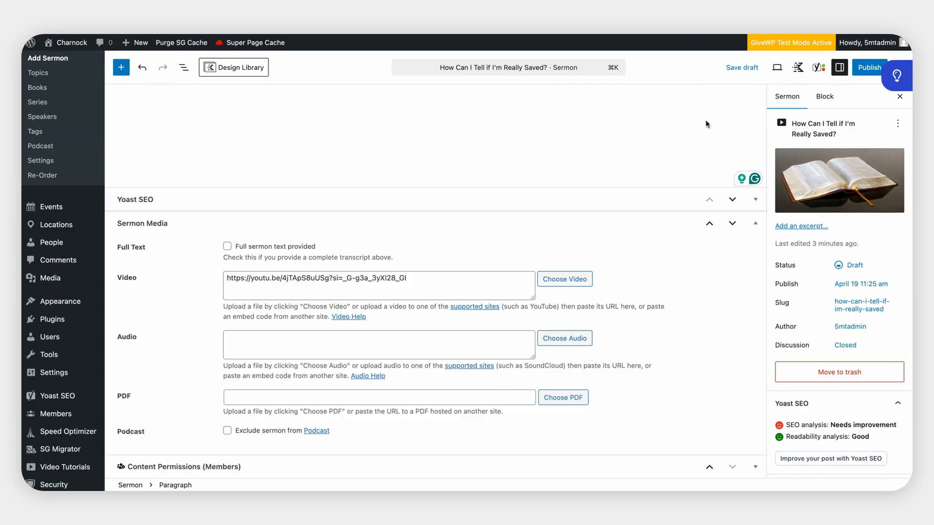
click(777, 69)
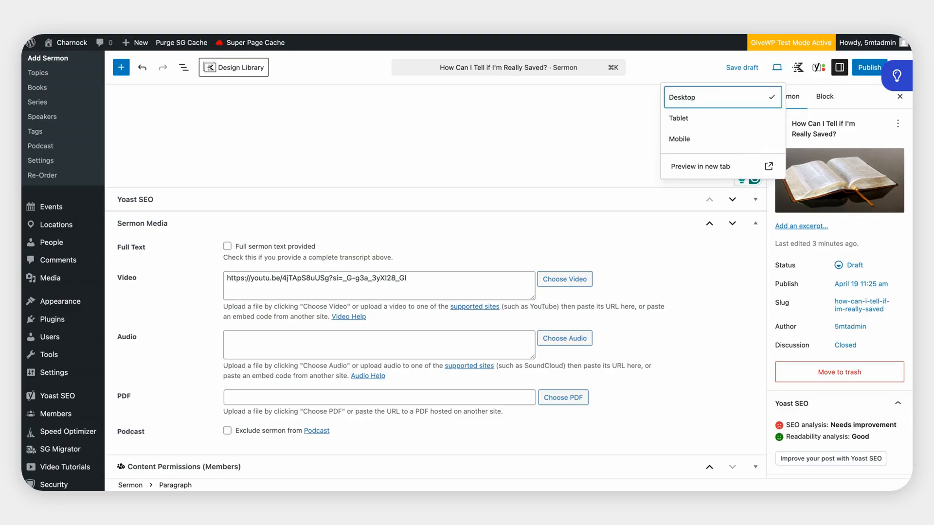
click(701, 167)
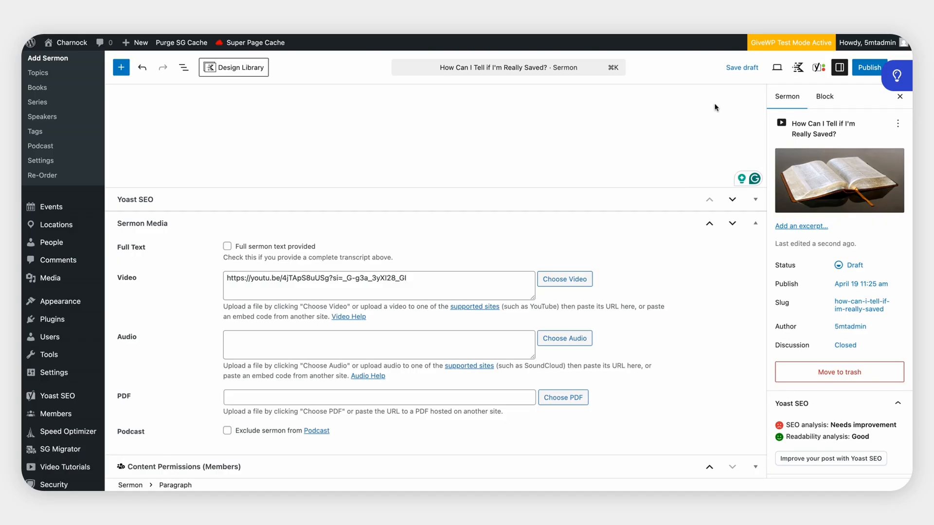
Publish the sermon, close the publishing summary and open the live sermon page.
click(862, 69)
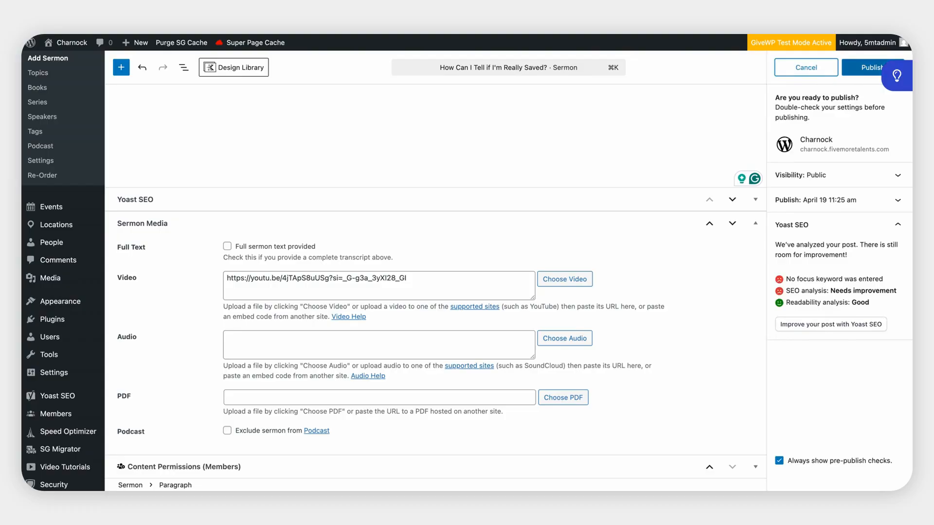
click(868, 67)
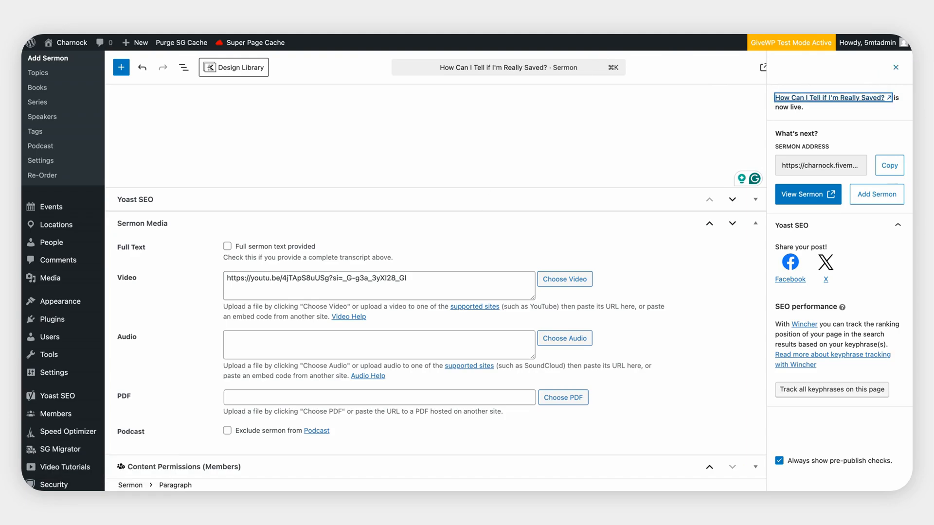
click(897, 67)
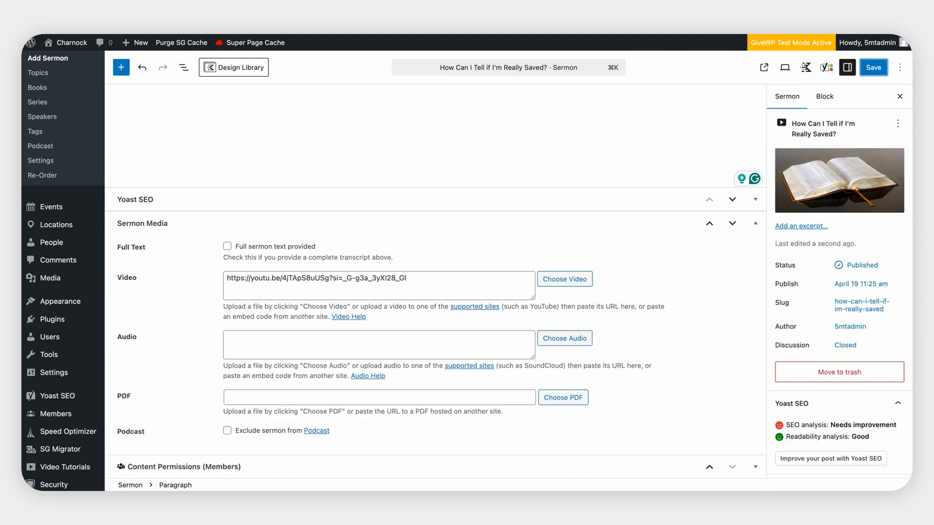
click(764, 69)
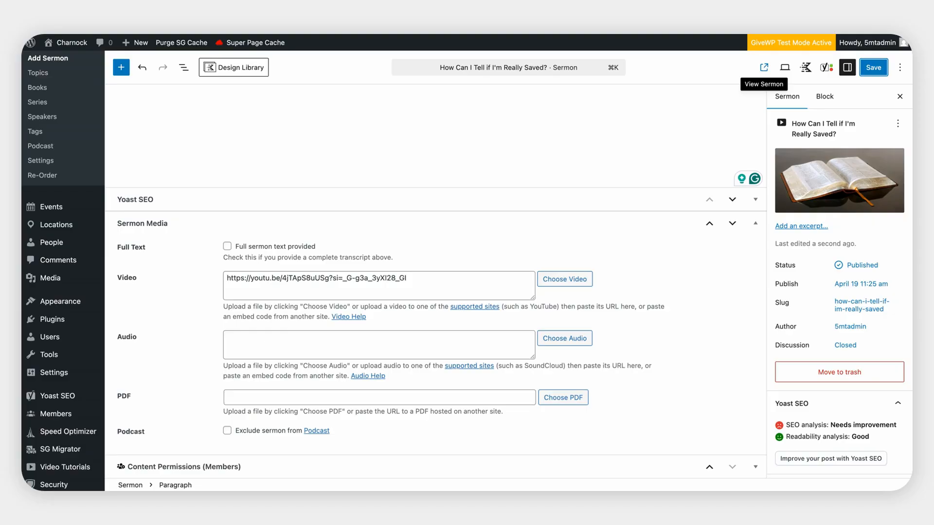